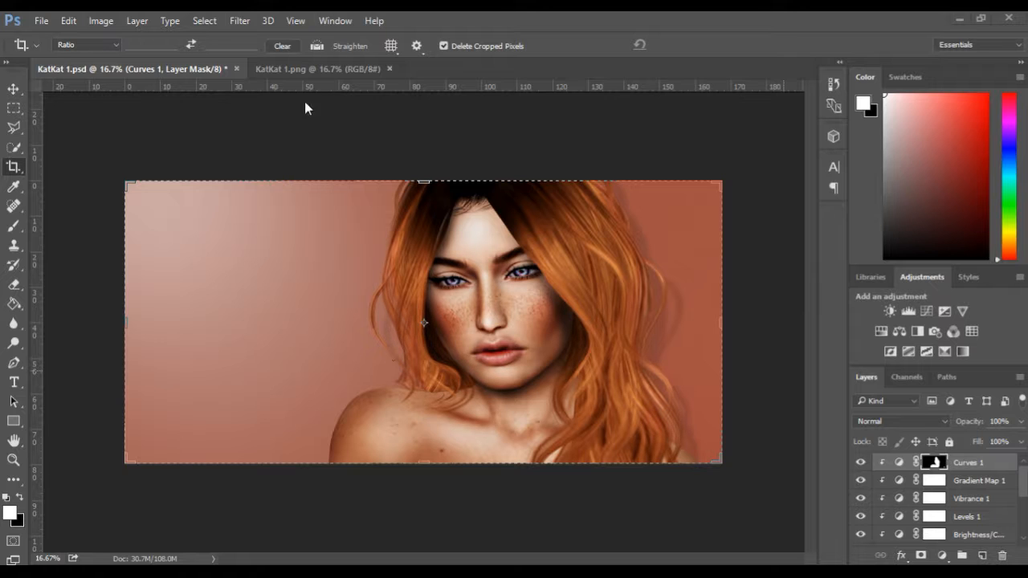
Step: Compare the edited portrait with the original green-screen image KatKat 1.png
key(space)
click(299, 70)
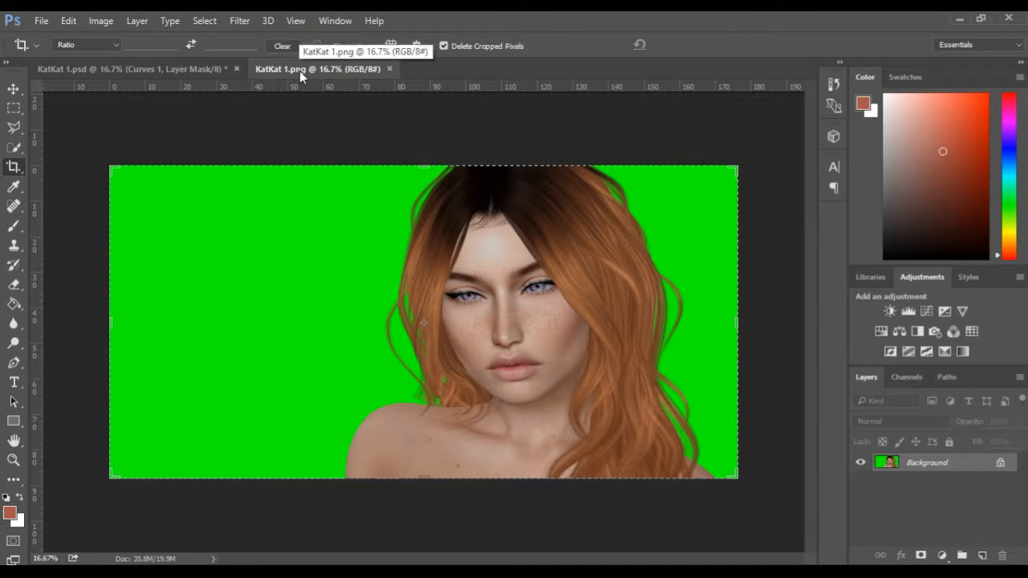
scroll(659, 445, up, 1)
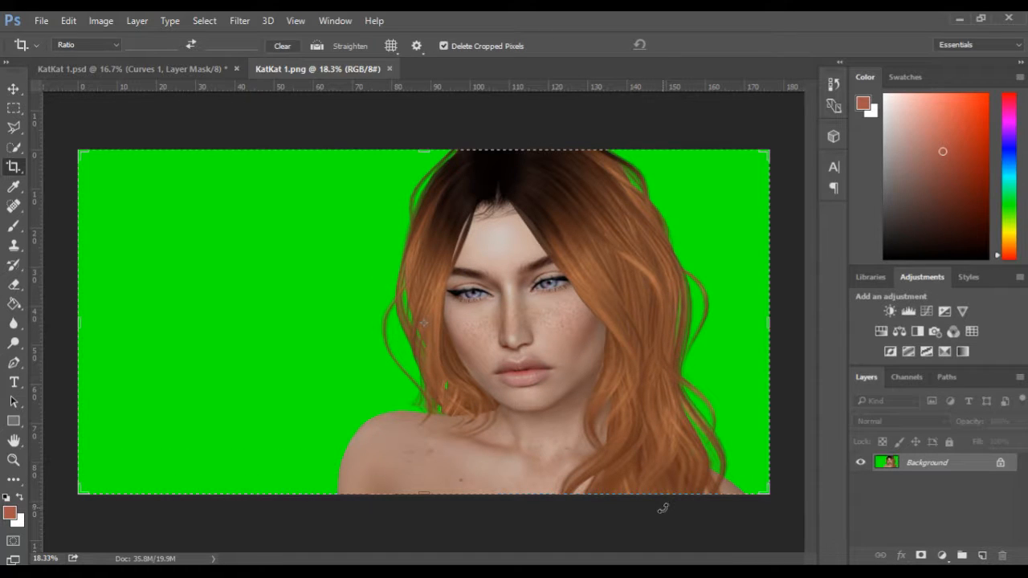
click(170, 69)
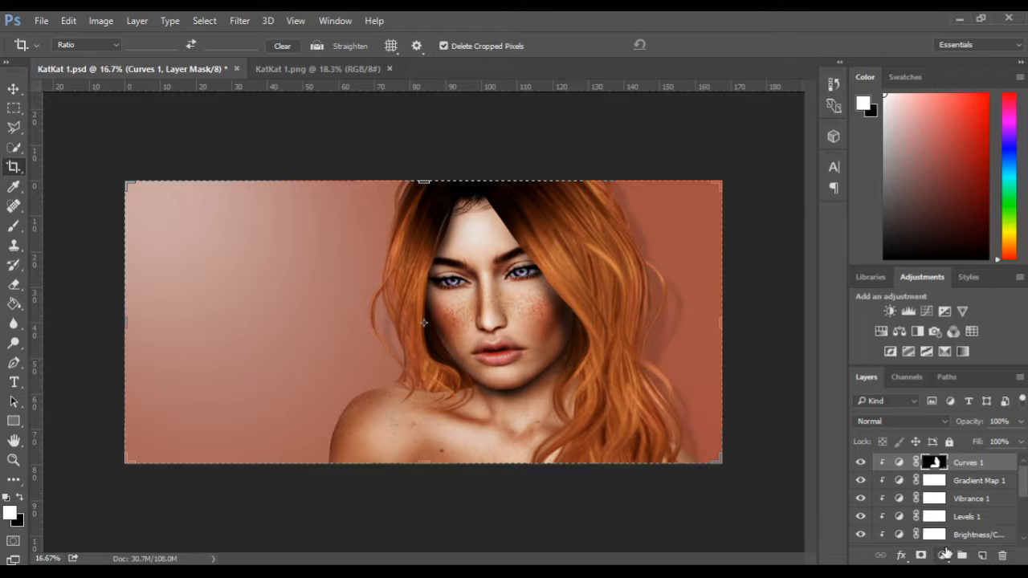
Step: Create a new layer at the top of the stack and load the outline of Layer 0 copy as a selection for brush painting
click(983, 556)
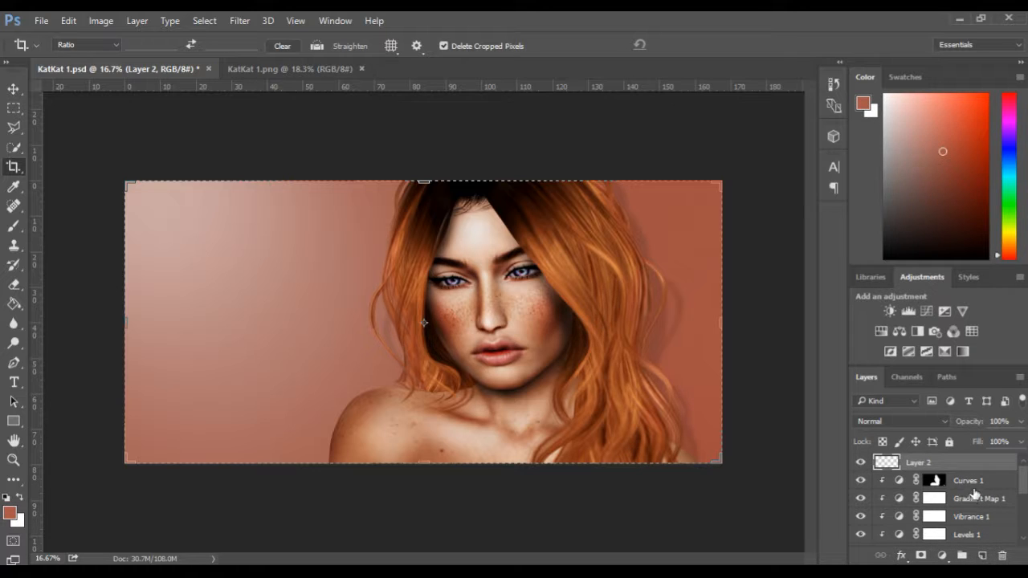
scroll(975, 495, down, 1)
scroll(976, 495, down, 4)
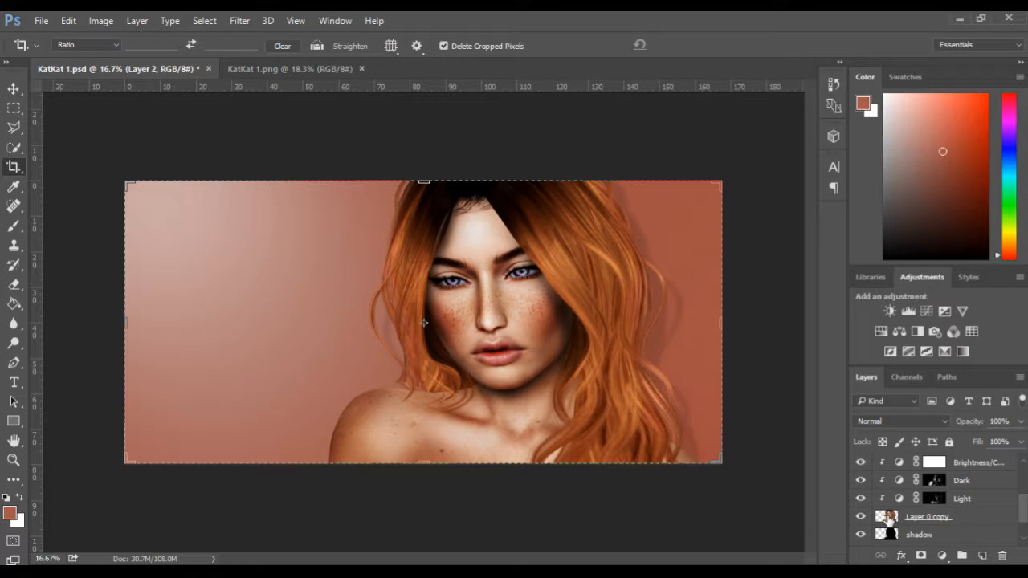
ctrl+click(892, 520)
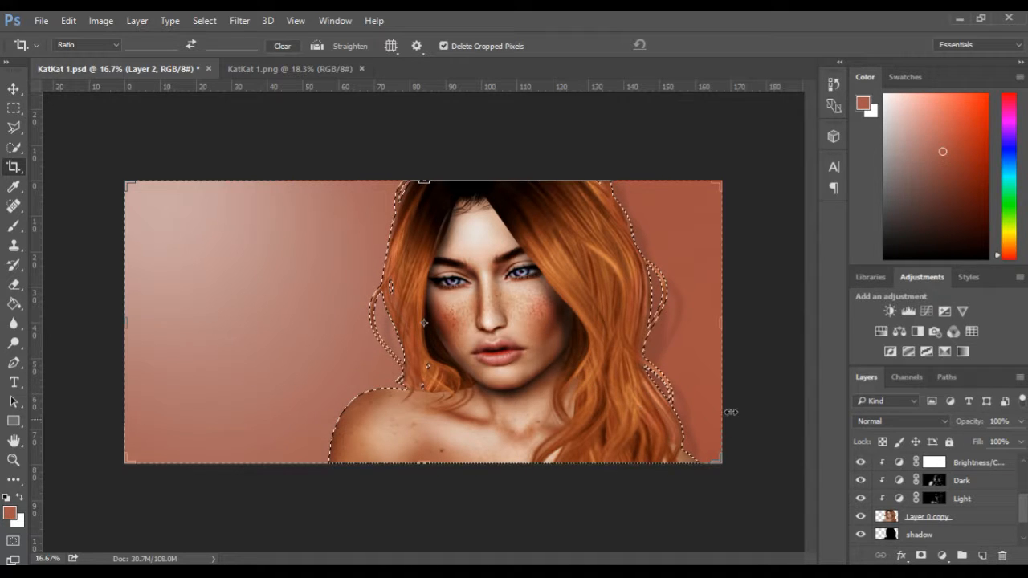
scroll(974, 478, up, 5)
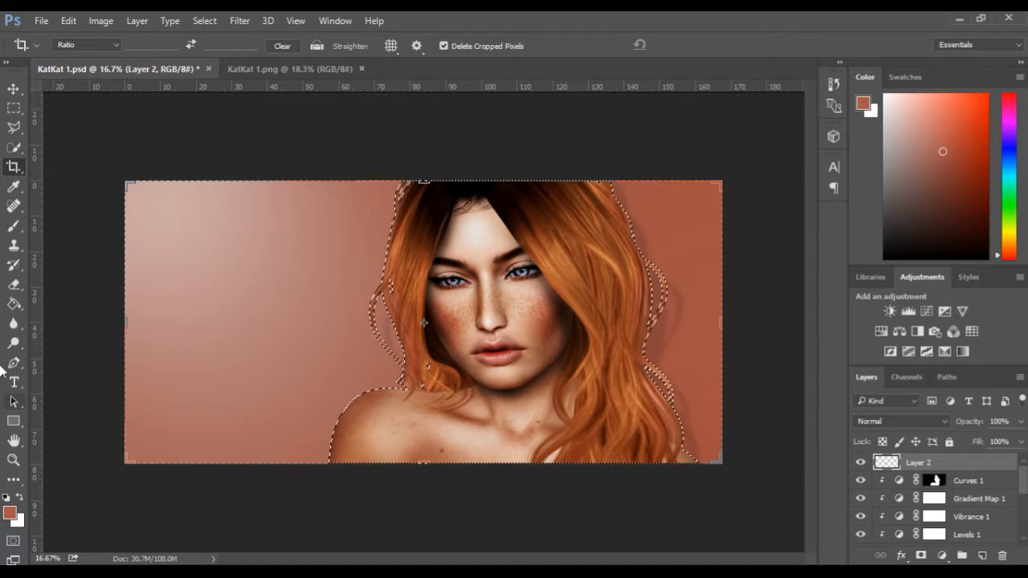
click(15, 227)
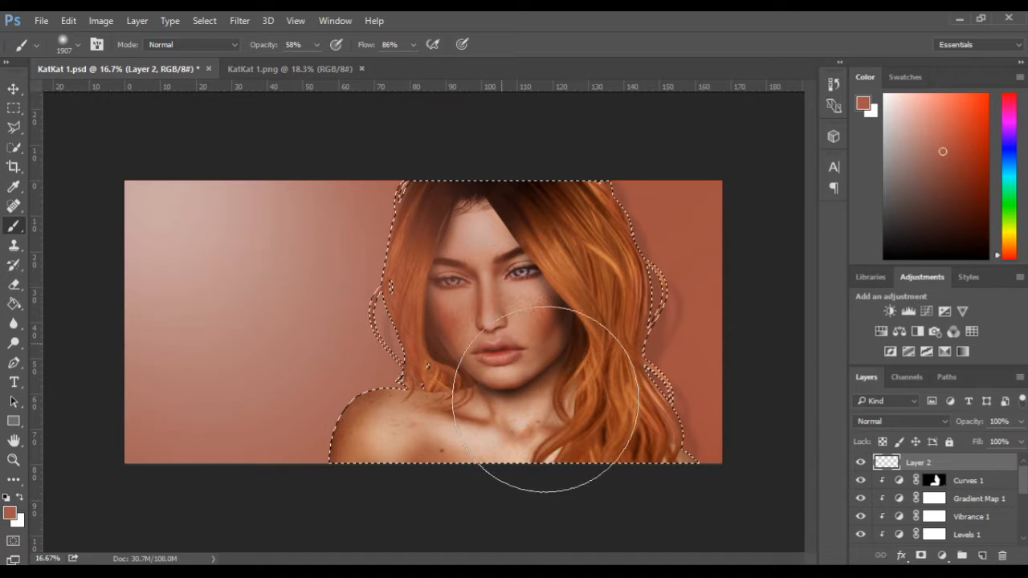
mouse_move(356, 452)
mouse_down()
mouse_move(431, 307)
mouse_move(635, 348)
mouse_move(418, 334)
mouse_up()
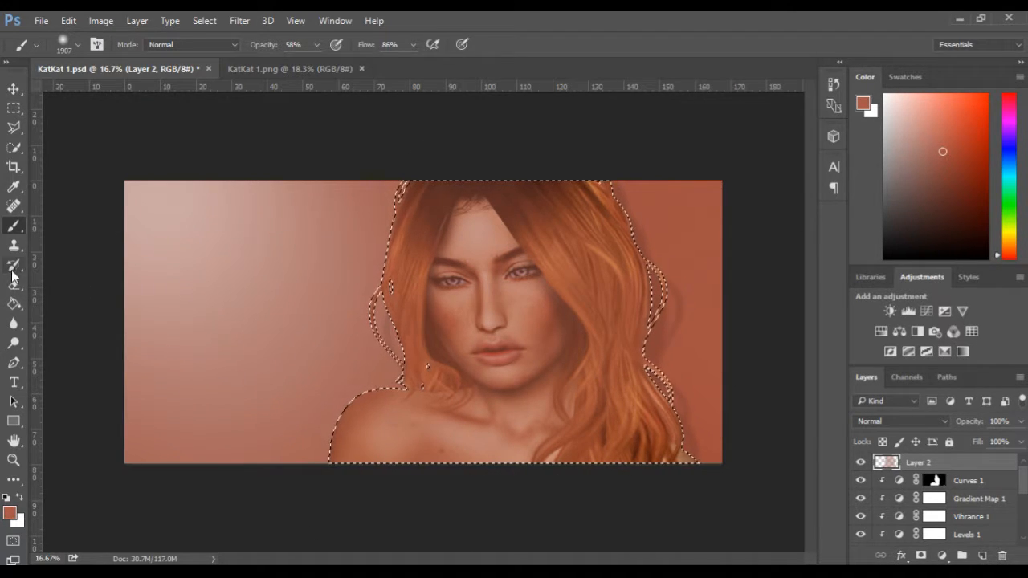
click(7, 497)
mouse_move(427, 228)
mouse_down()
mouse_move(619, 437)
mouse_move(452, 374)
mouse_up()
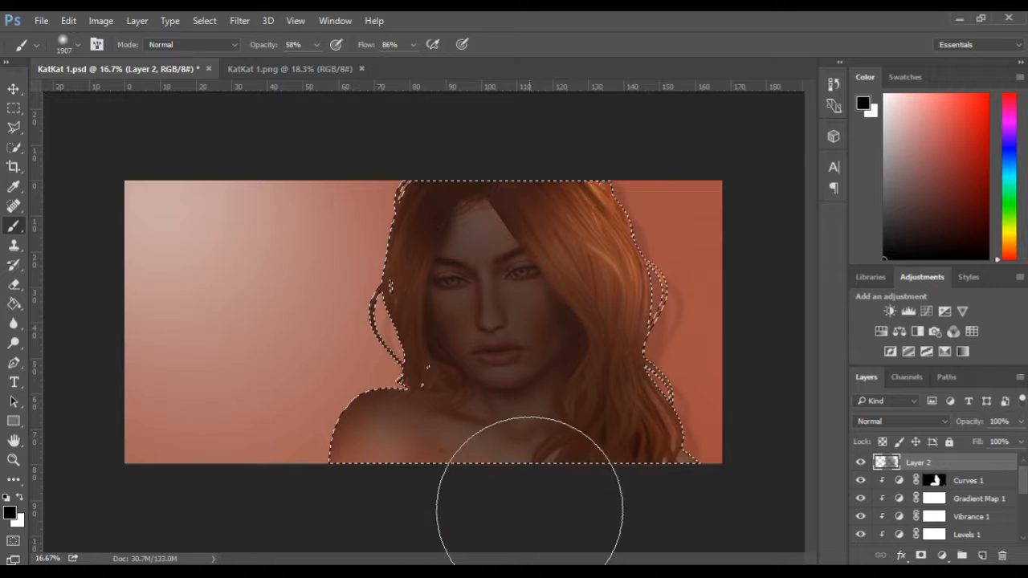
click(835, 82)
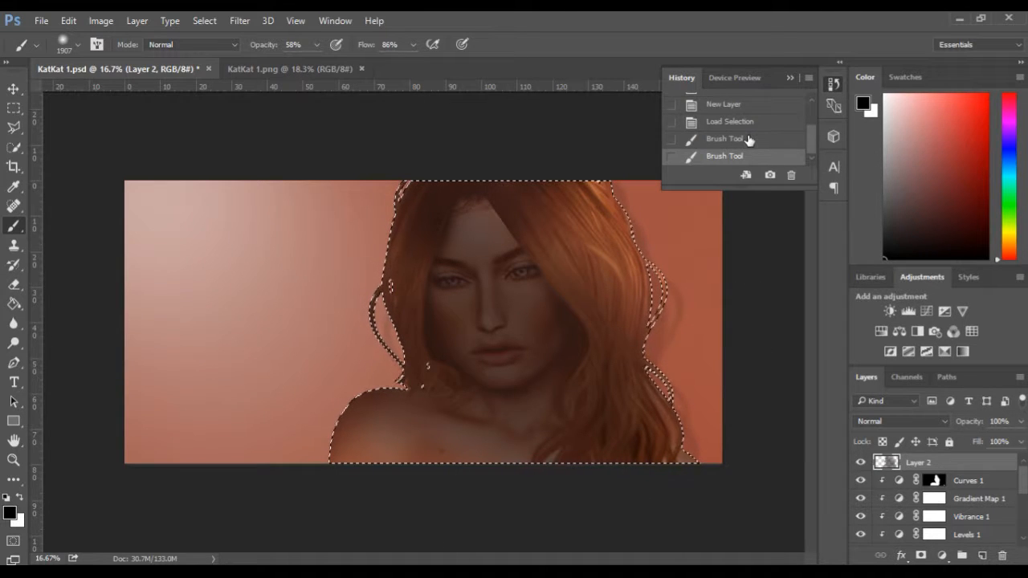
click(747, 140)
click(792, 176)
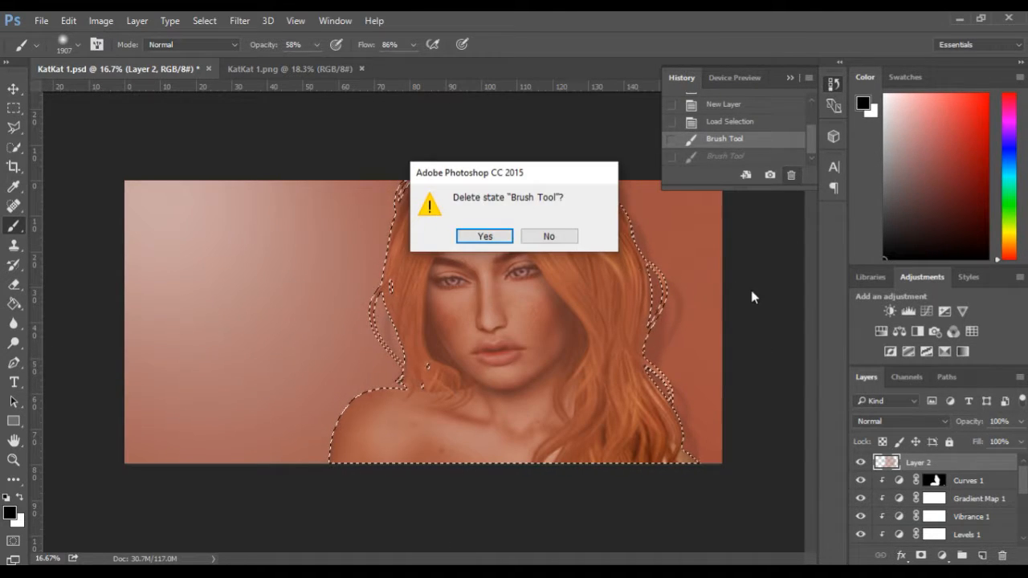
click(470, 239)
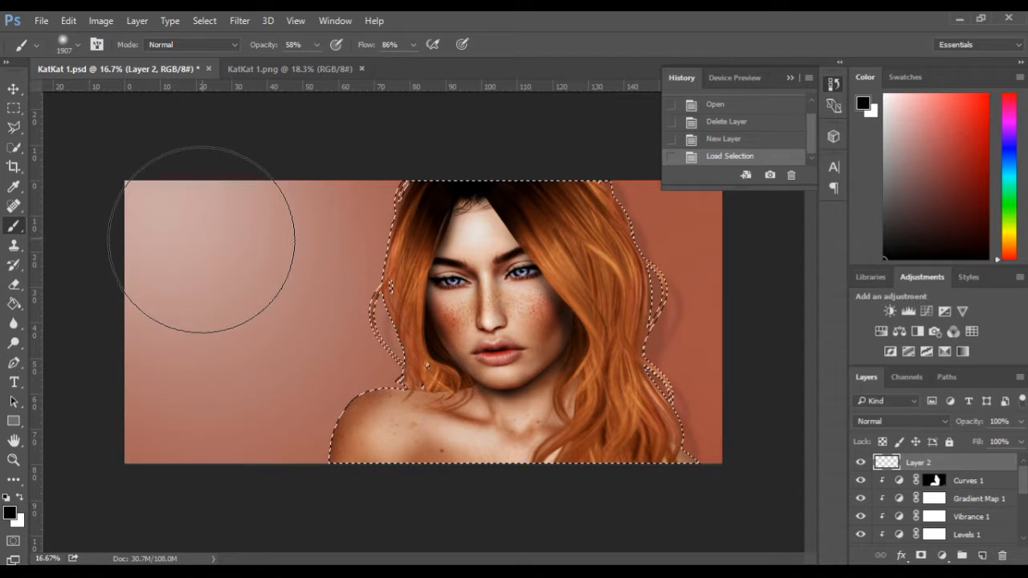
Step: Sample the light pink of the background and paint it over the left edge of the figure's hair and shoulder with a 1787 px soft brush
drag(210, 244, 240, 273)
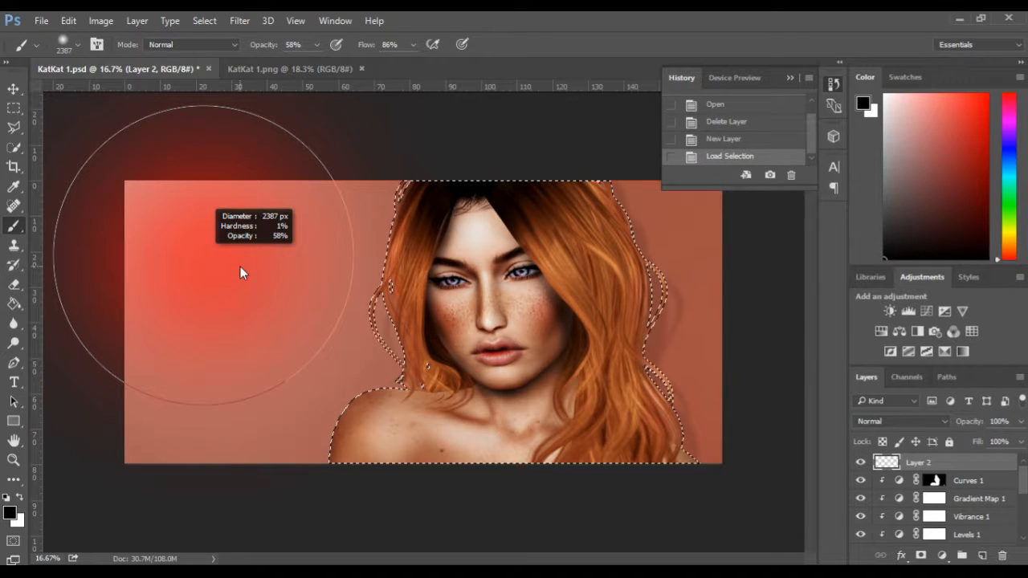
drag(240, 267, 228, 202)
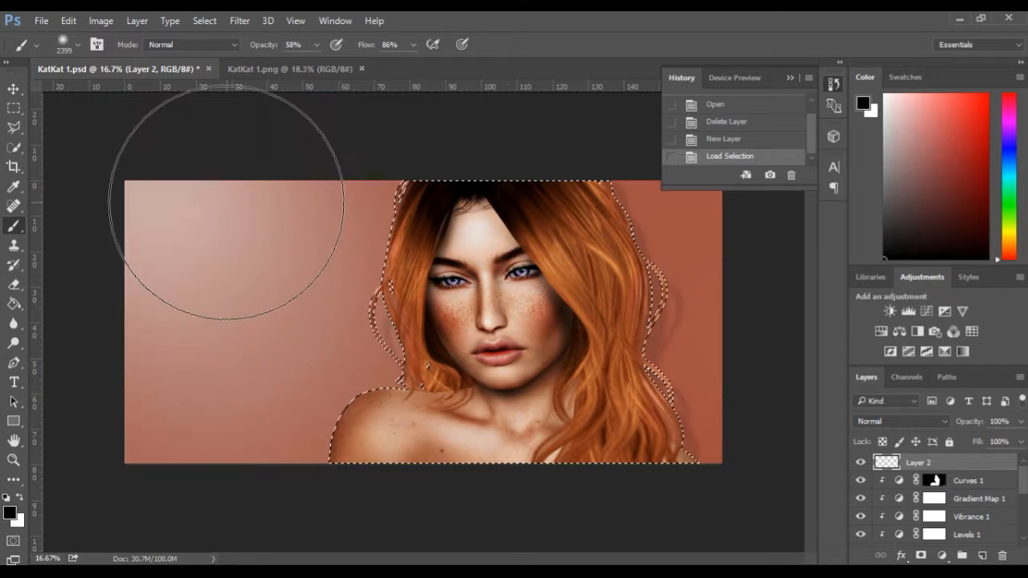
alt+click(171, 207)
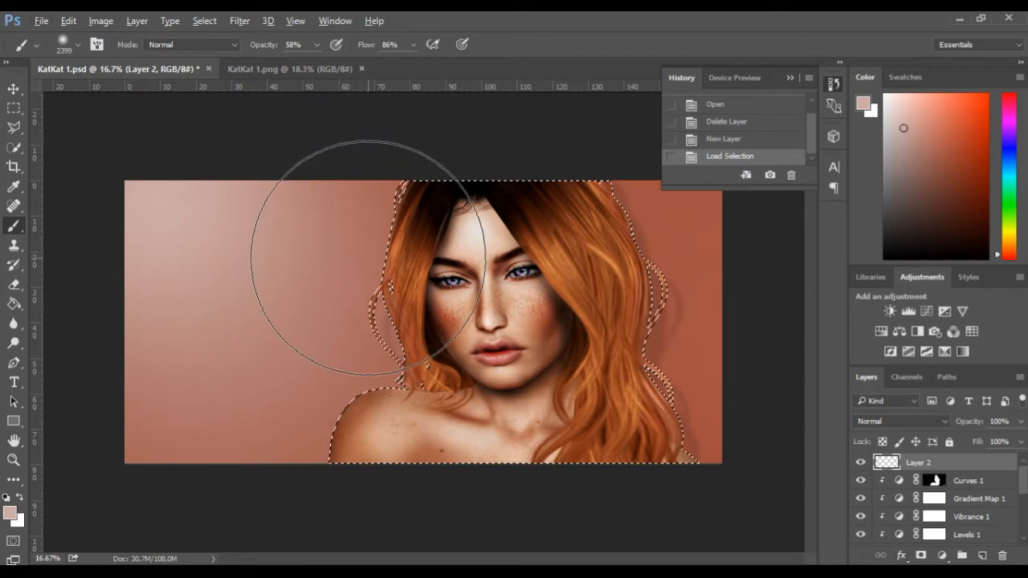
drag(355, 232, 277, 239)
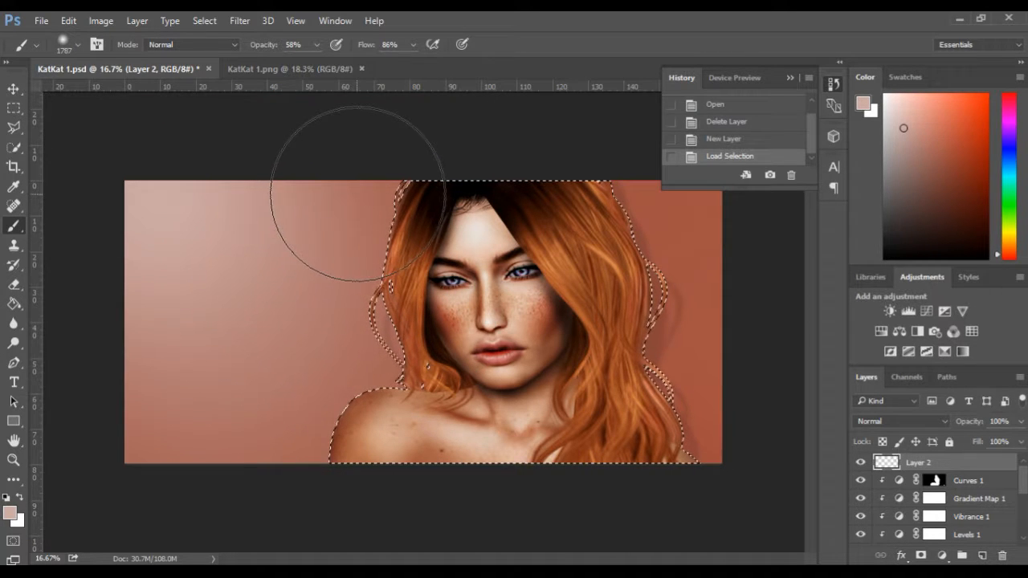
drag(322, 211, 313, 245)
mouse_move(330, 328)
mouse_down()
mouse_move(312, 399)
mouse_move(285, 450)
mouse_up()
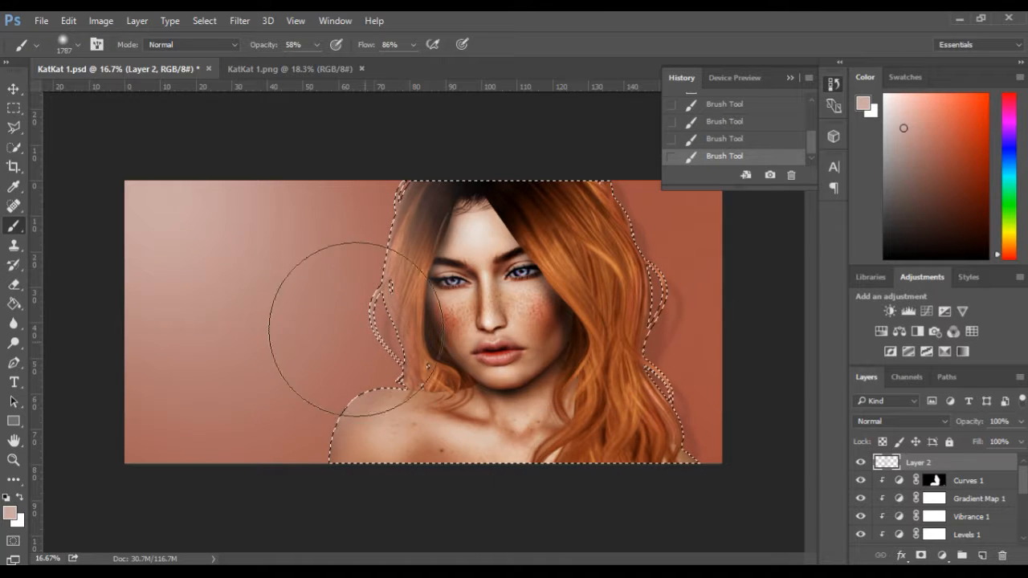
Step: Set Layer 2's opacity to 36% and its fill to 69%, comparing the image without the layer
drag(971, 424, 923, 424)
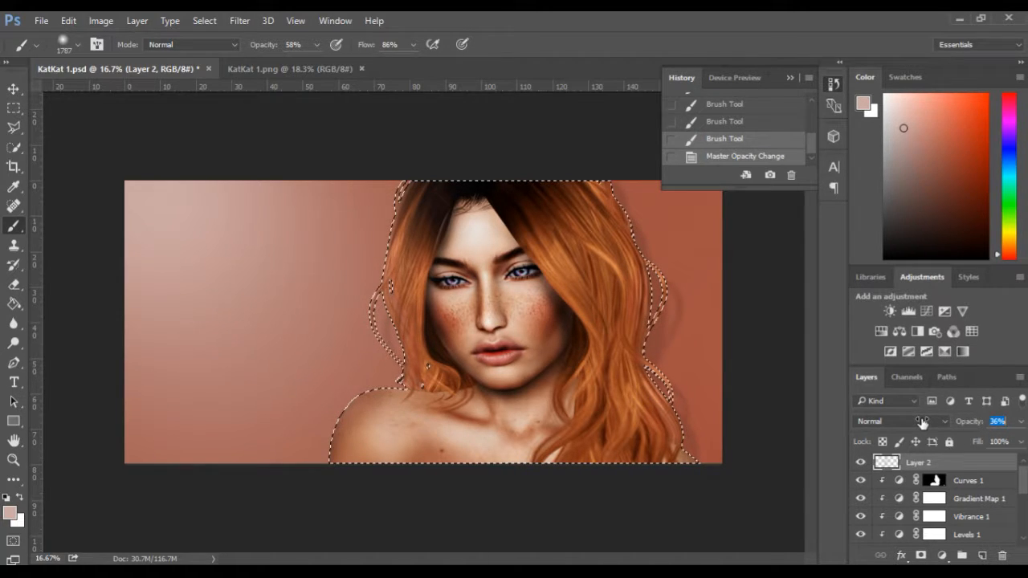
drag(978, 442, 956, 444)
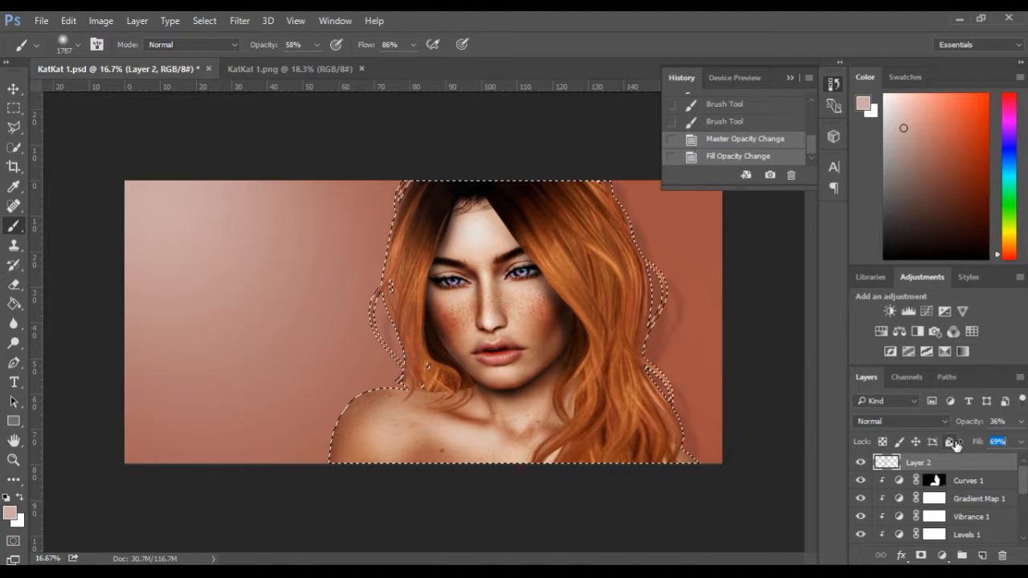
click(862, 465)
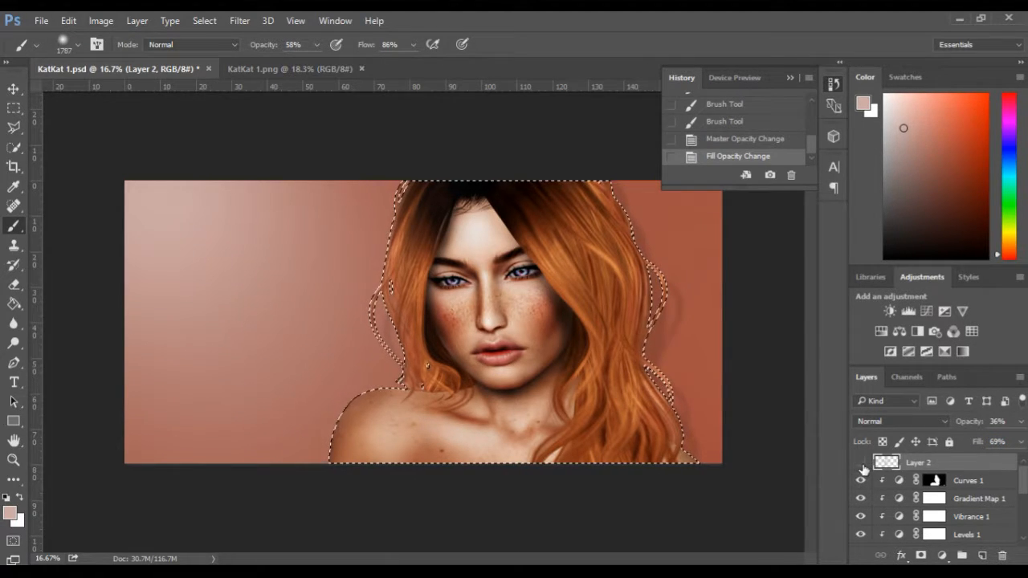
click(861, 464)
Step: Clear the selection and compare the portrait with and without the painted light on Layer 2
key(ctrl+d)
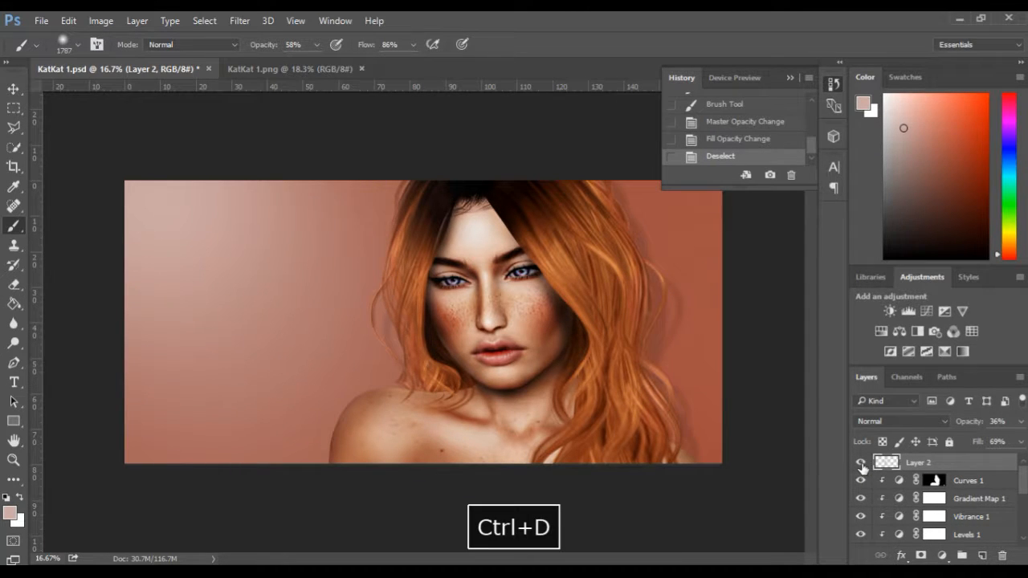
click(862, 464)
click(862, 464)
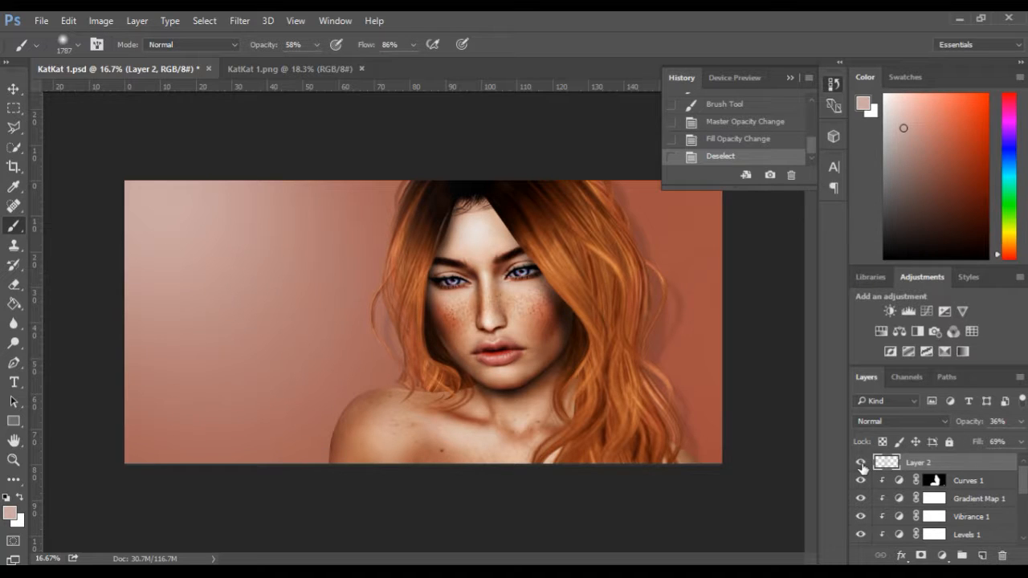
click(862, 464)
click(862, 464)
click(862, 464)
click(862, 465)
click(239, 21)
mouse_move(204, 24)
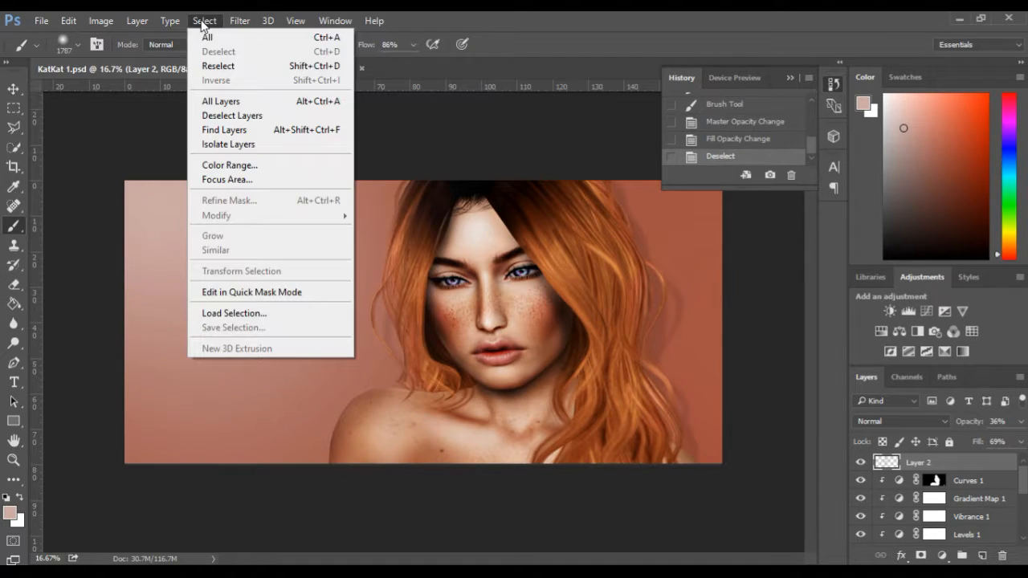
click(208, 68)
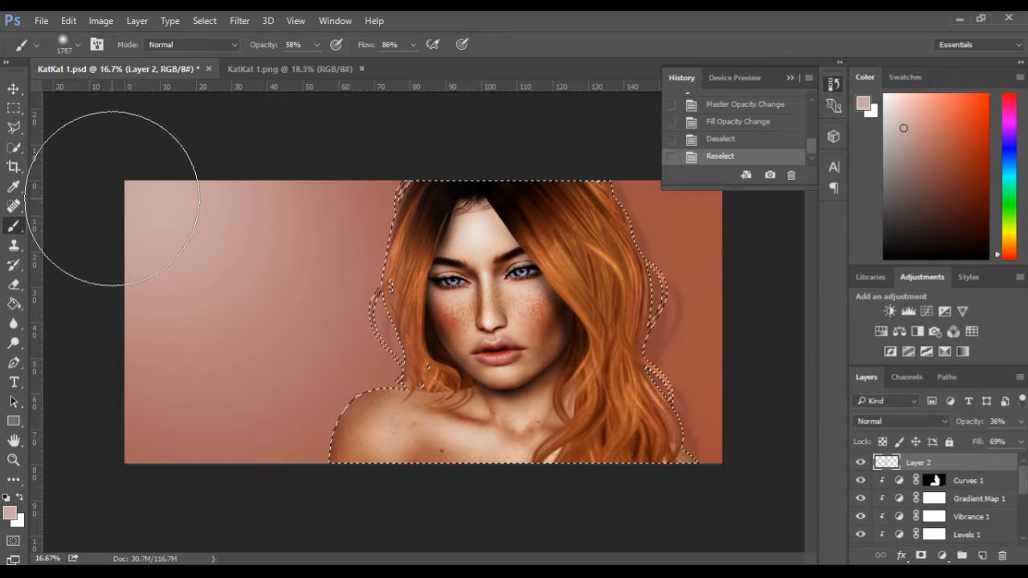
click(932, 310)
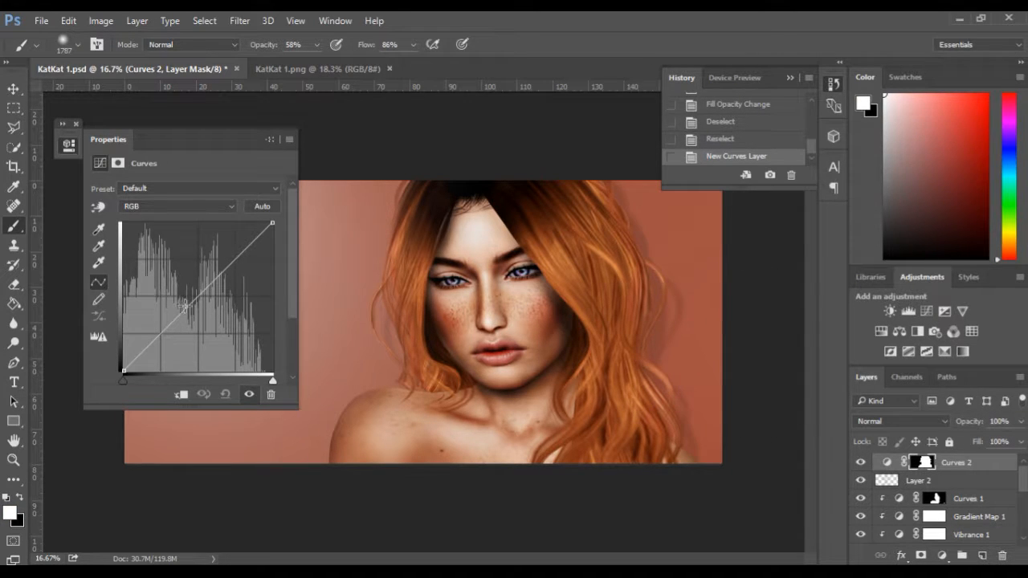
click(182, 394)
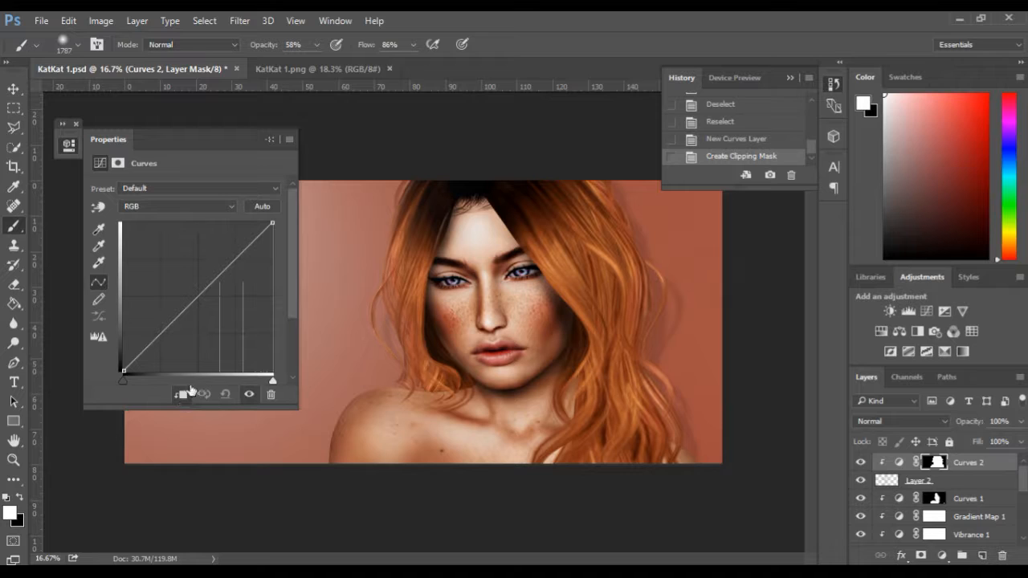
drag(187, 302, 160, 288)
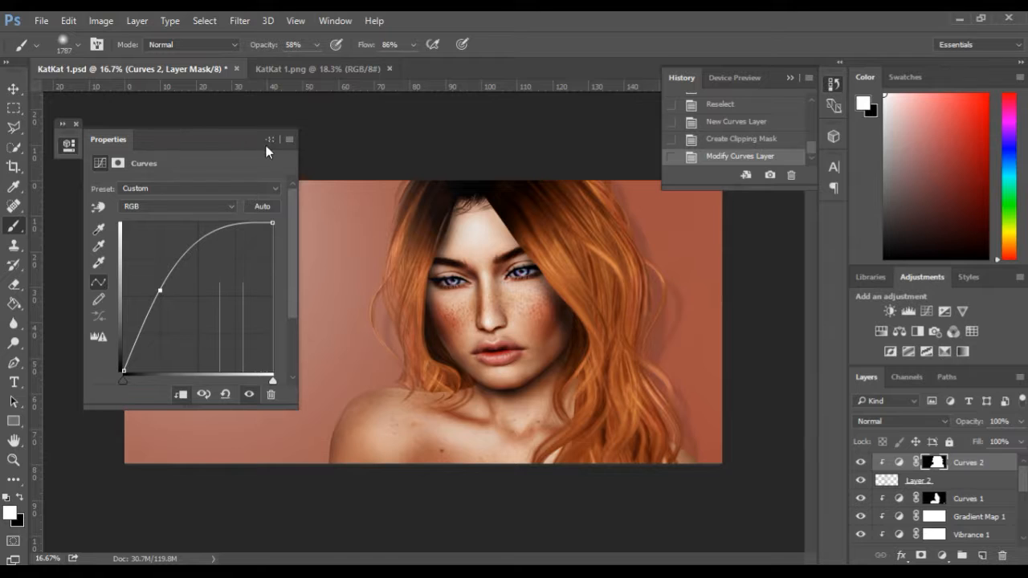
click(271, 394)
alt+click(563, 422)
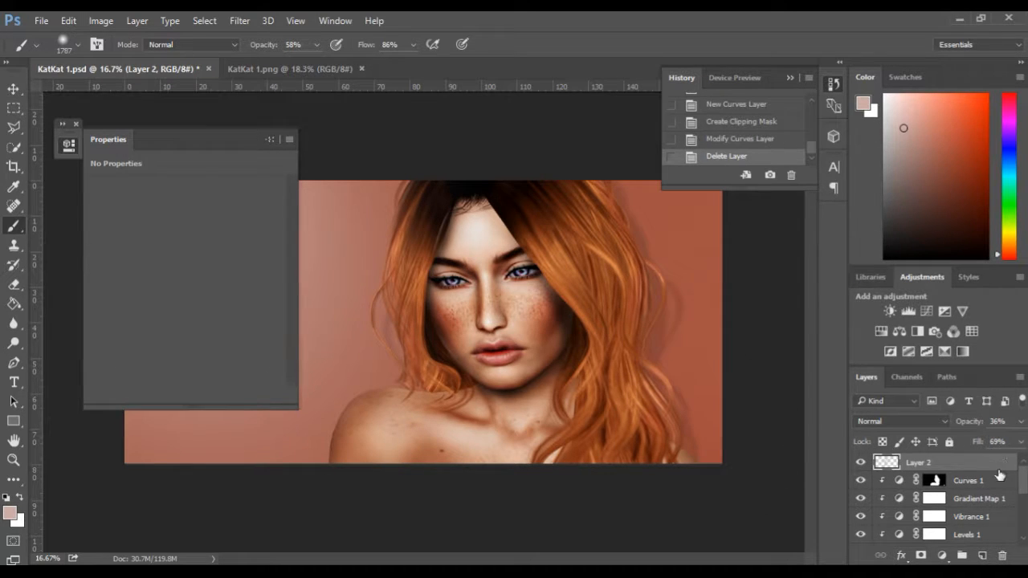
Step: Target the Light layer's mask and load the outline of Layer 0 copy as a selection
scroll(1000, 475, down, 3)
scroll(999, 479, down, 2)
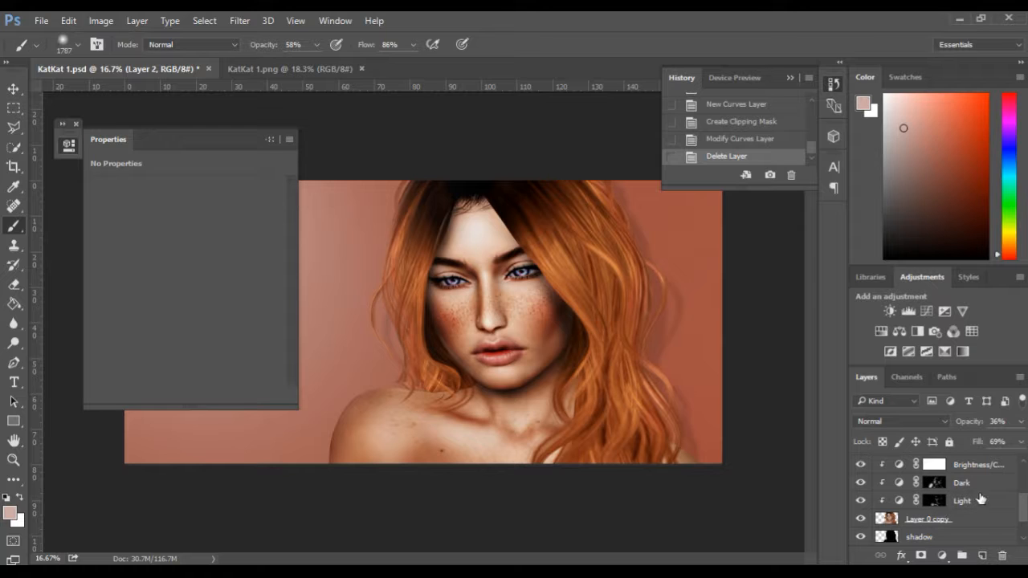
click(936, 502)
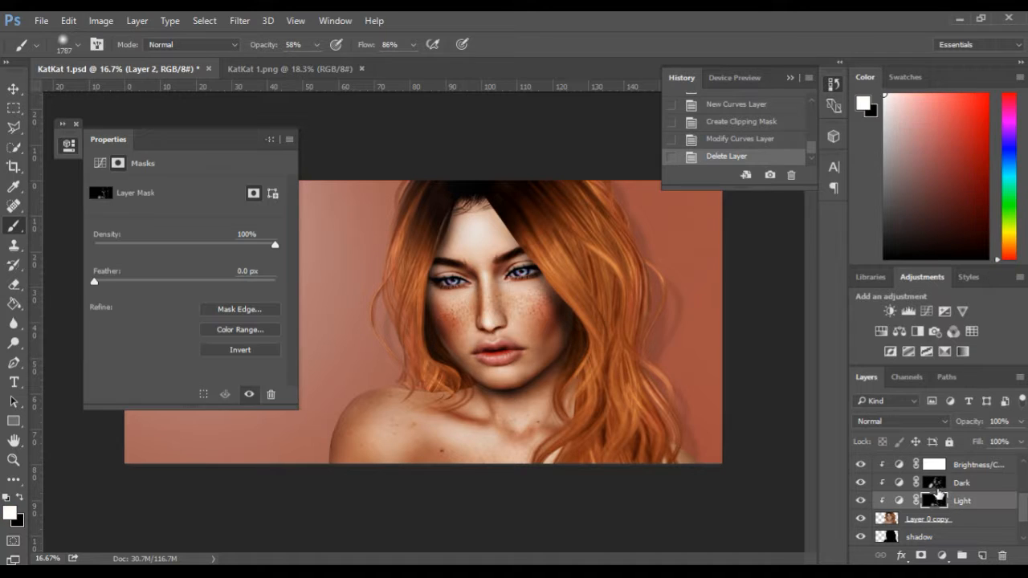
click(936, 484)
click(936, 501)
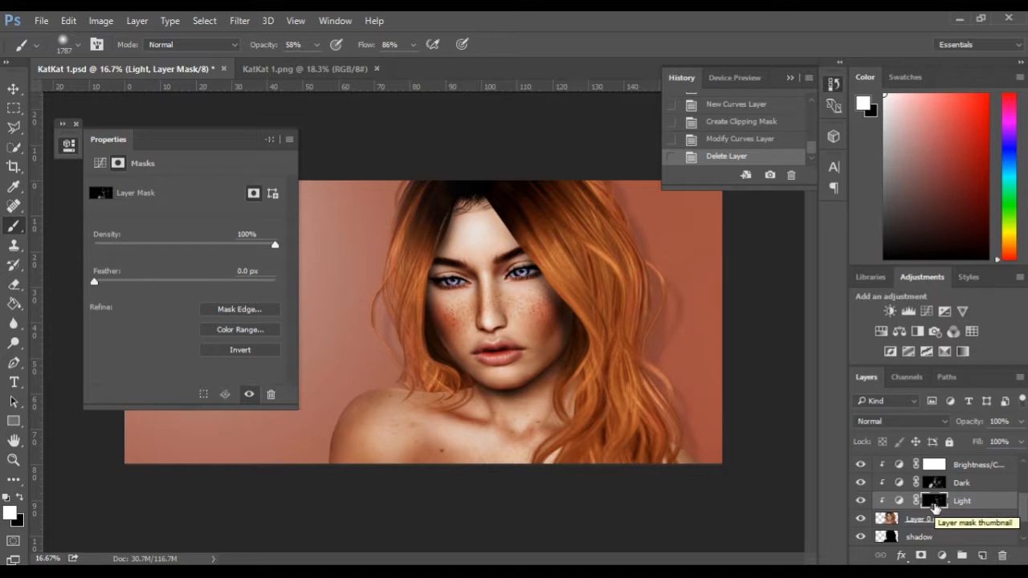
ctrl+click(887, 519)
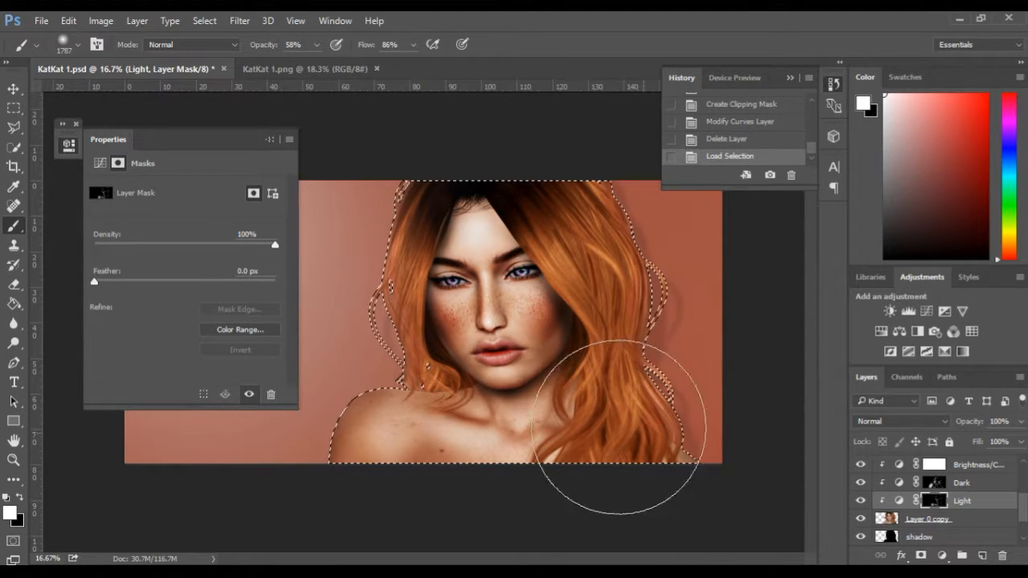
Step: Paint white on the Light mask along the left edge of the figure's hair and shoulder with a 1067 px soft brush at 58% opacity
drag(351, 226, 307, 222)
drag(372, 155, 340, 236)
mouse_move(362, 170)
mouse_down()
mouse_move(335, 265)
mouse_move(340, 274)
mouse_move(342, 259)
mouse_move(324, 371)
mouse_up()
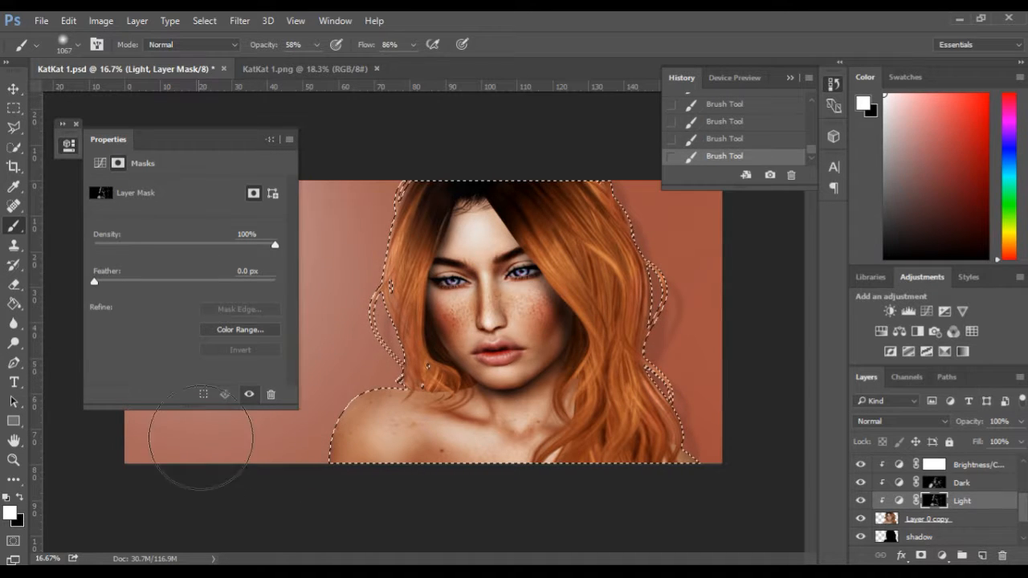
Step: Reduce the brush to 479 px and compare the lit left edge with and without the last brush stroke, clearing the mask properties from view
drag(354, 191, 317, 186)
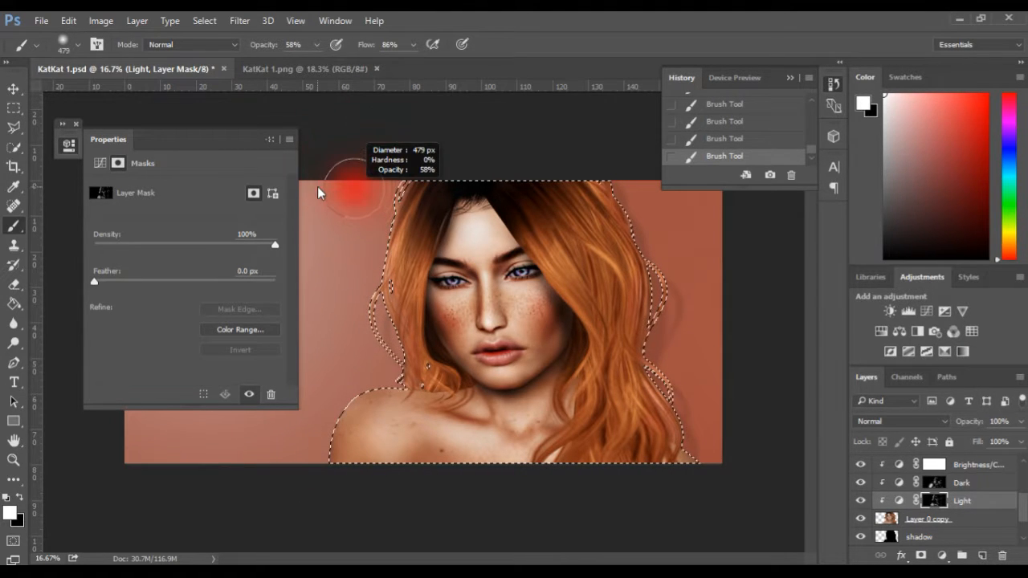
key(ctrl+z)
key(ctrl+z)
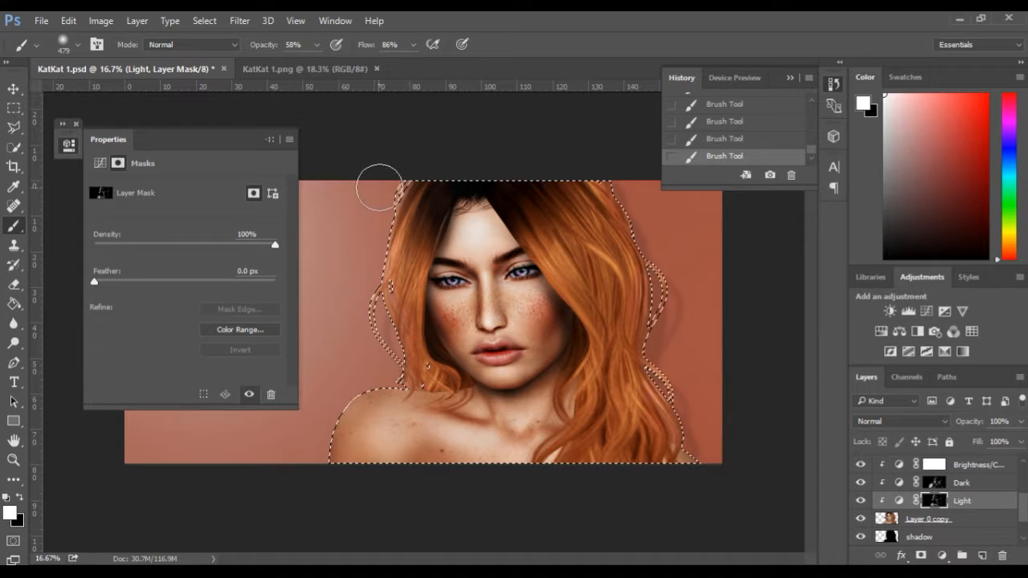
key(ctrl+z)
key(ctrl+z)
key(ctrl+z)
key(ctrl+z)
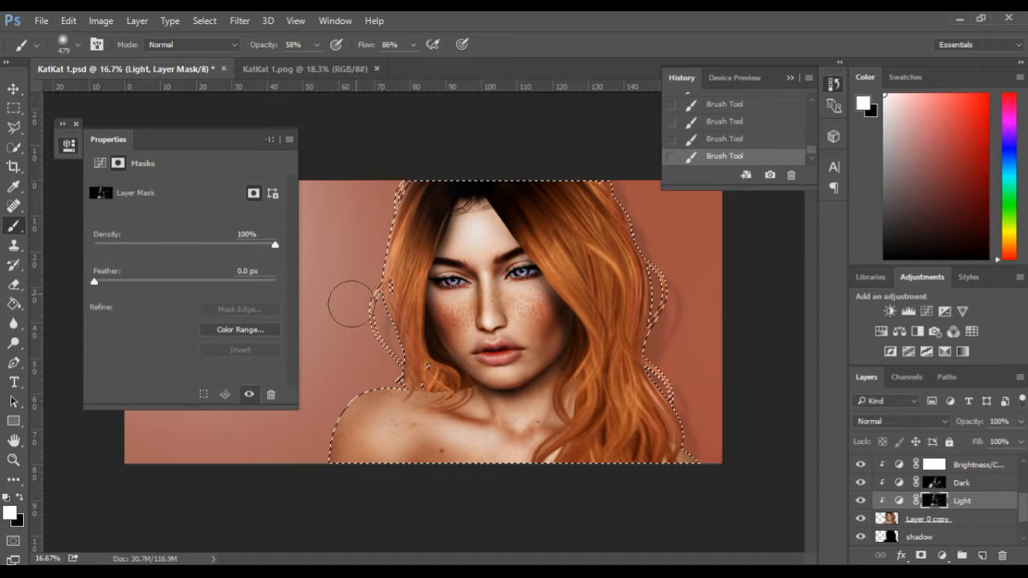
click(269, 140)
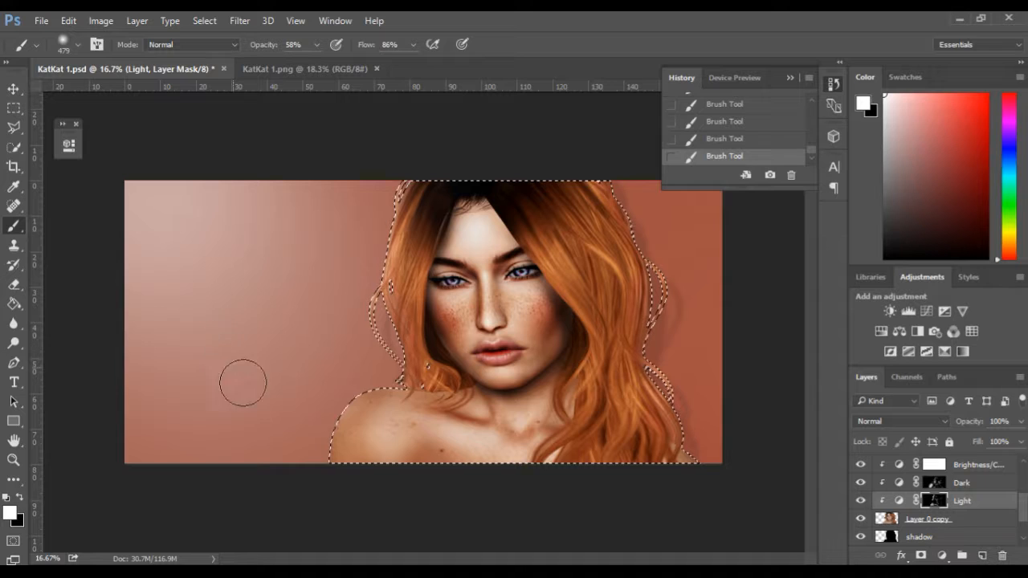
Step: Paint white on the Dark mask over the outer edge of the bare shoulder with a 347 px soft brush at 28% opacity
click(936, 484)
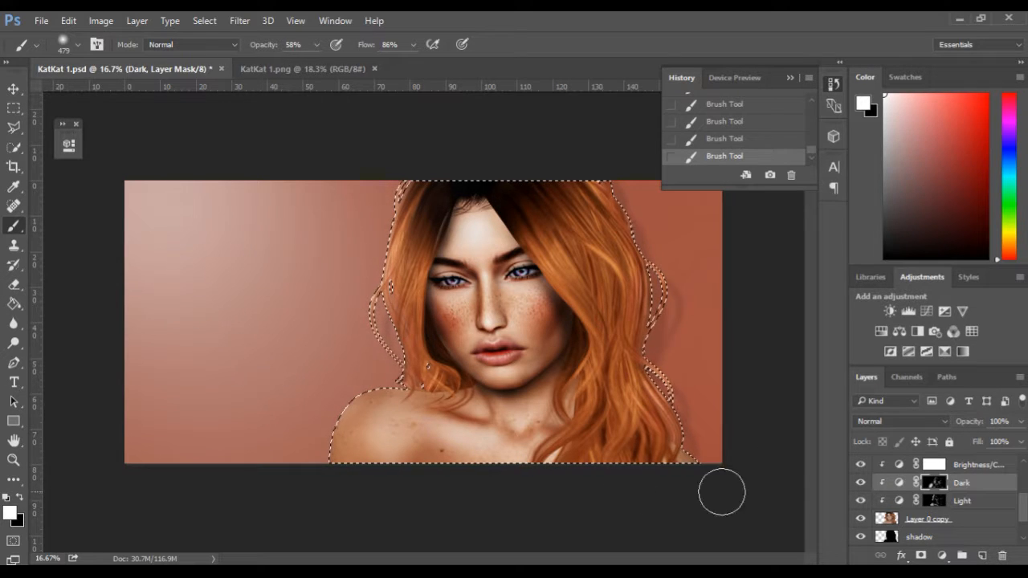
alt+right_click(361, 433)
drag(355, 429, 351, 430)
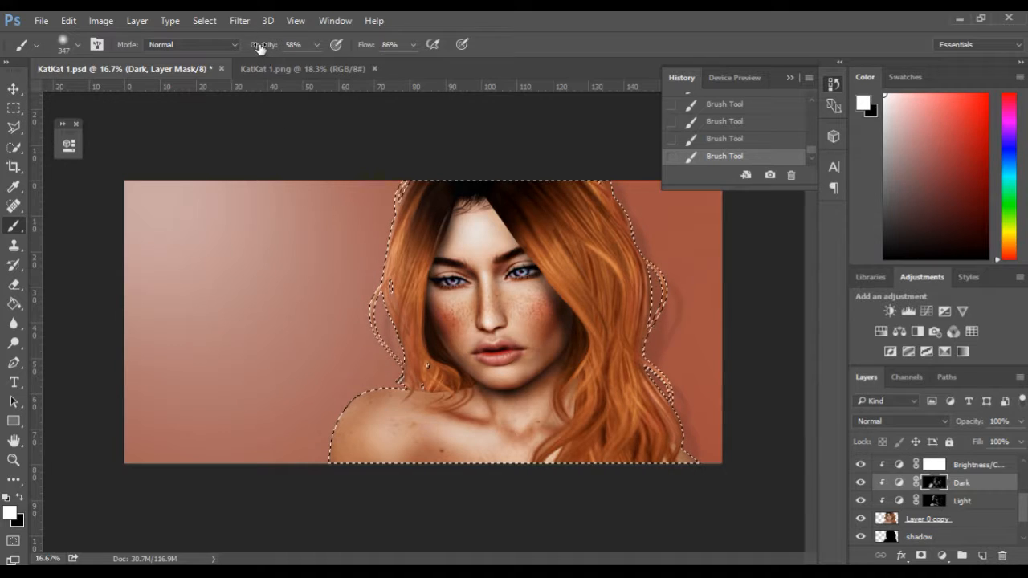
drag(239, 53, 238, 52)
drag(384, 415, 347, 439)
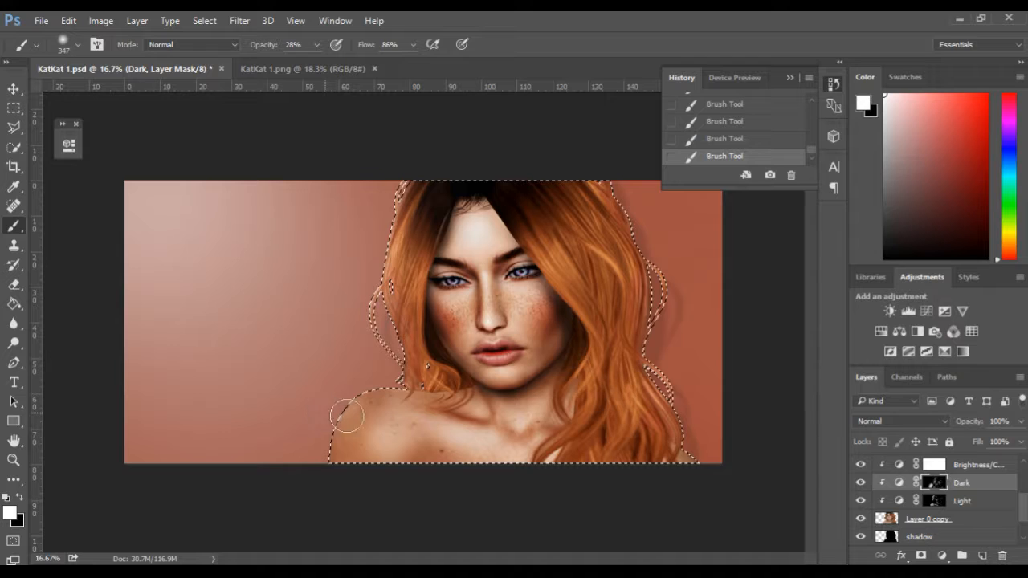
Step: Brighten the shoulder's outer edge on the Light mask with a 443 px brush at 98% opacity, and clear the selection to check the portrait
click(882, 500)
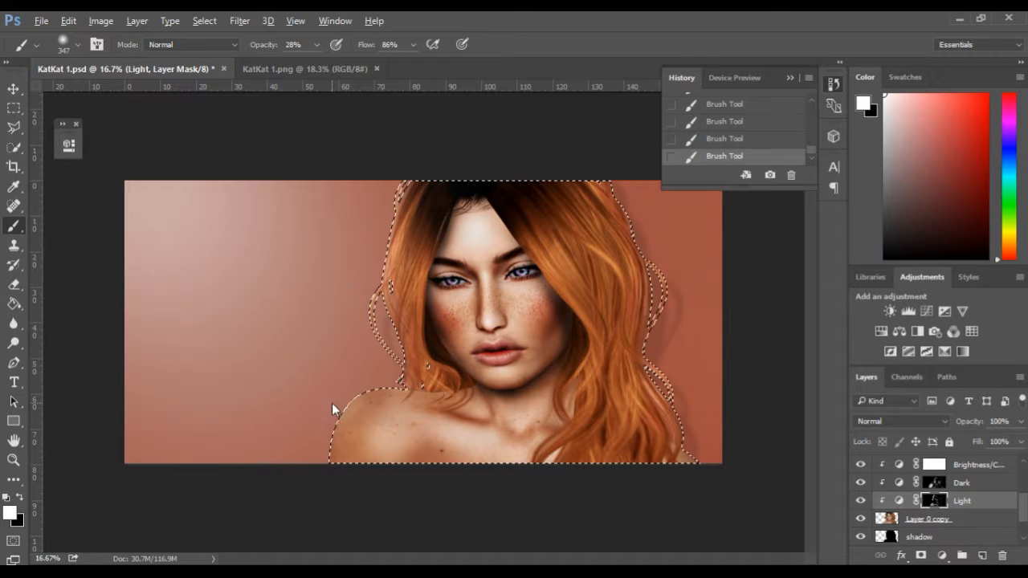
alt+right_click(331, 410)
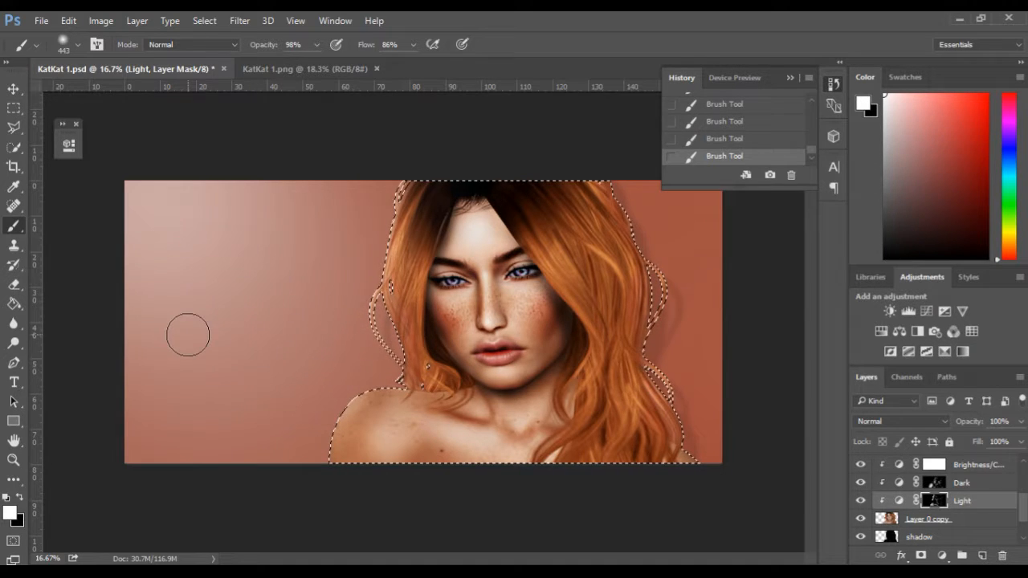
scroll(188, 335, down, 1)
key(ctrl+d)
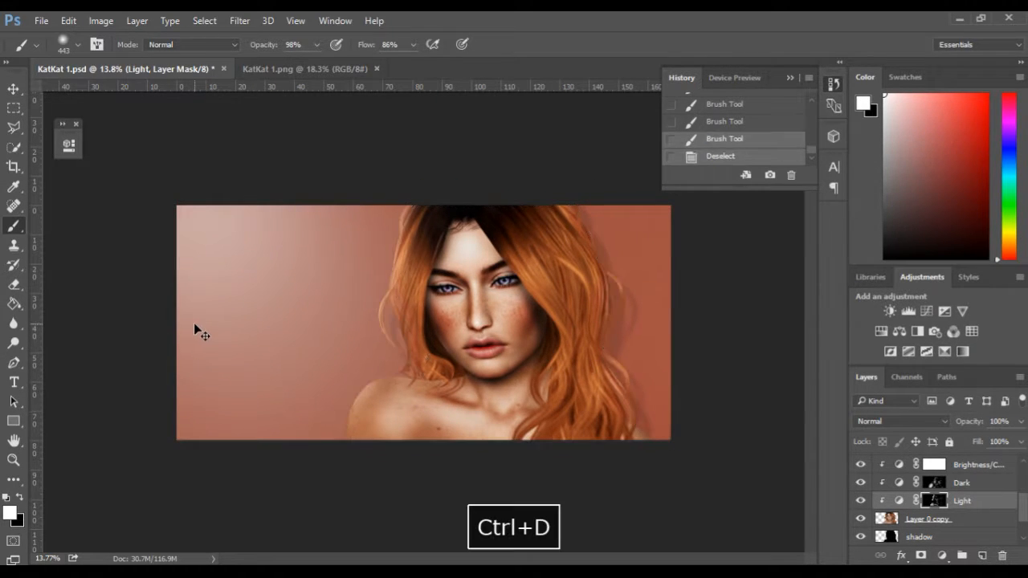
scroll(194, 327, up, 2)
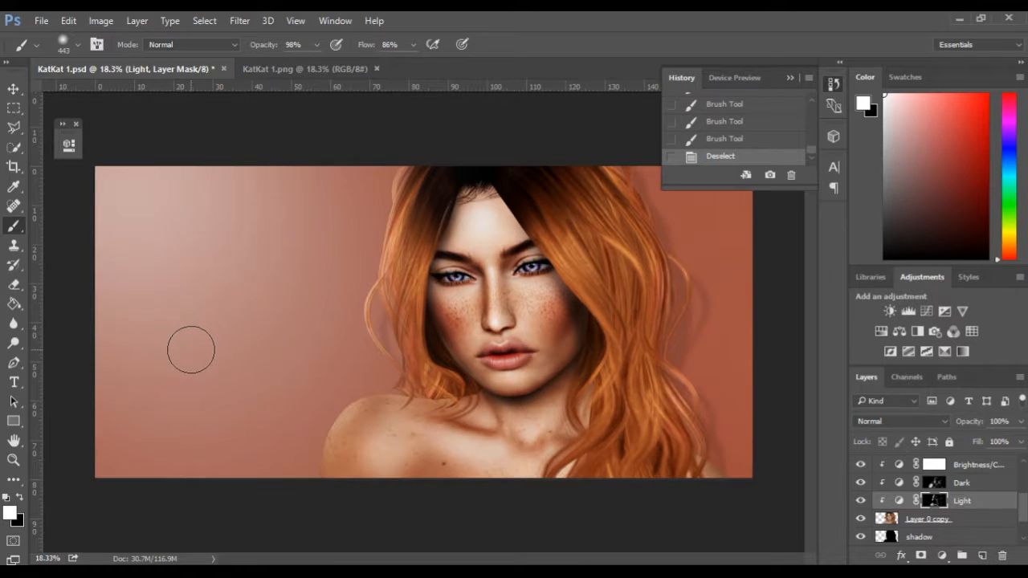
scroll(213, 341, up, 1)
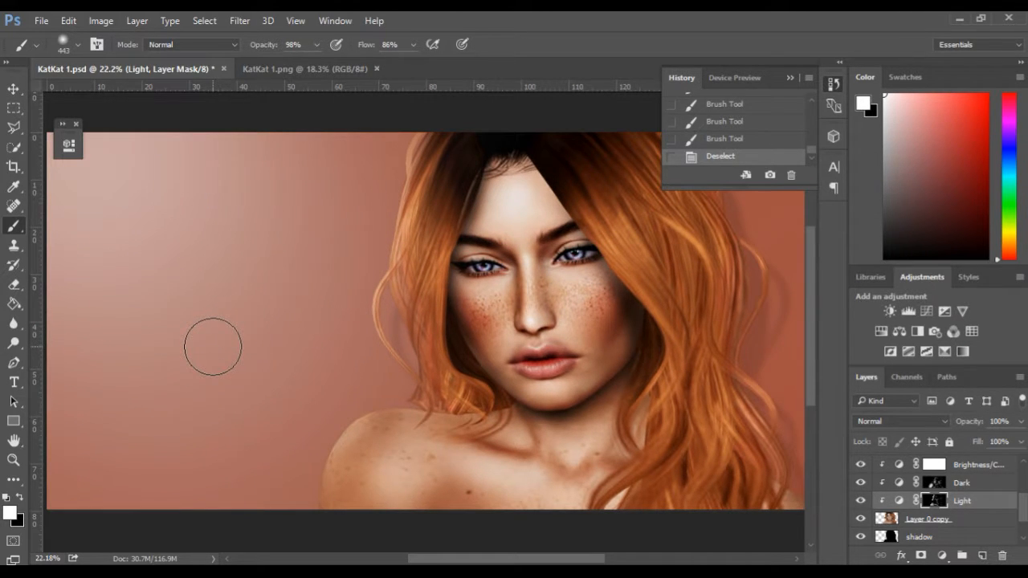
scroll(213, 347, down, 1)
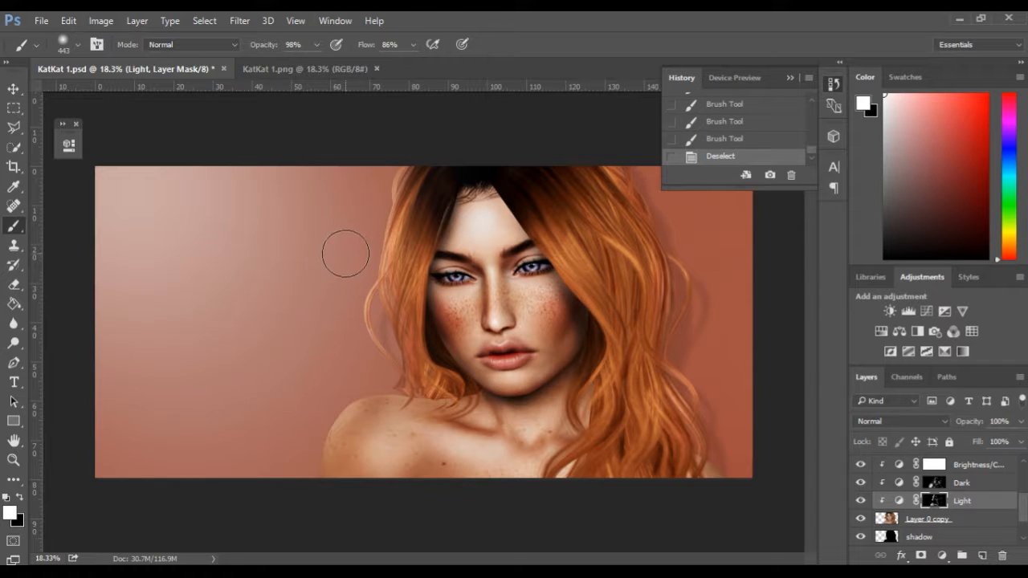
Step: Restore the figure selection and paint white on the Light mask down the left edge of the hair with a 944 px brush
click(205, 21)
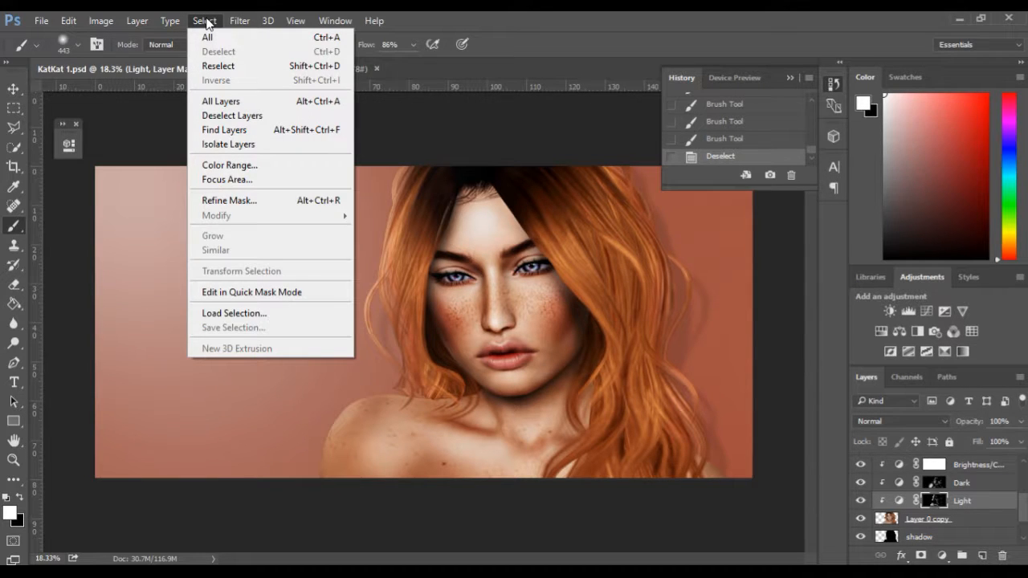
click(210, 66)
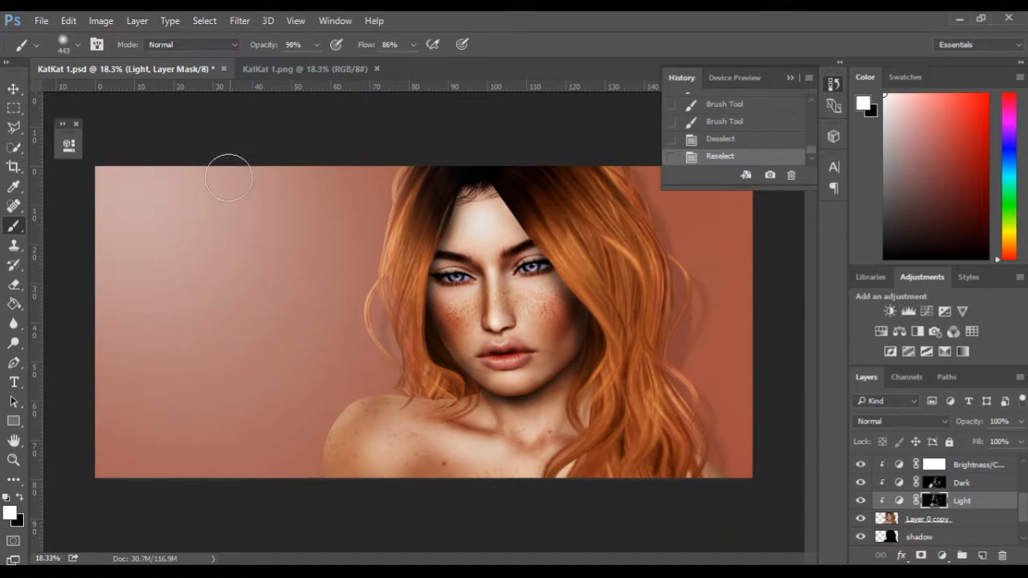
drag(291, 275, 330, 287)
drag(372, 223, 324, 331)
drag(402, 188, 363, 261)
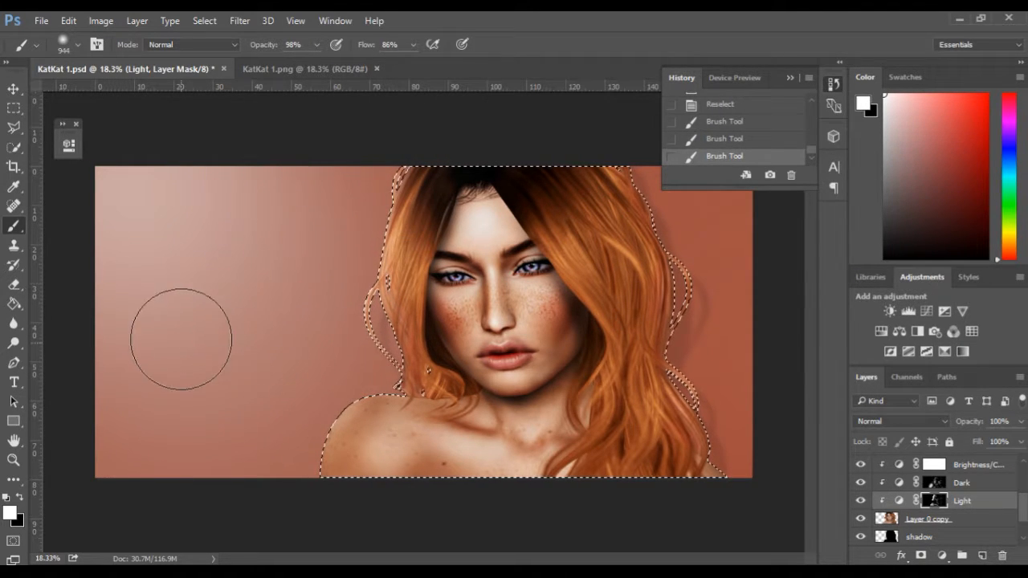
drag(383, 174, 346, 240)
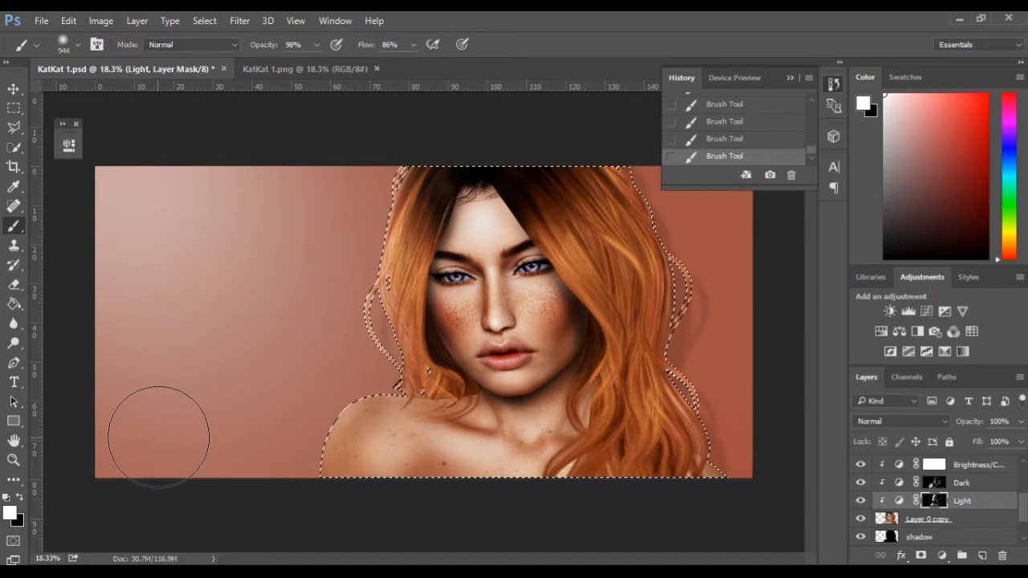
mouse_move(307, 259)
mouse_down()
mouse_move(257, 265)
mouse_move(271, 264)
mouse_up()
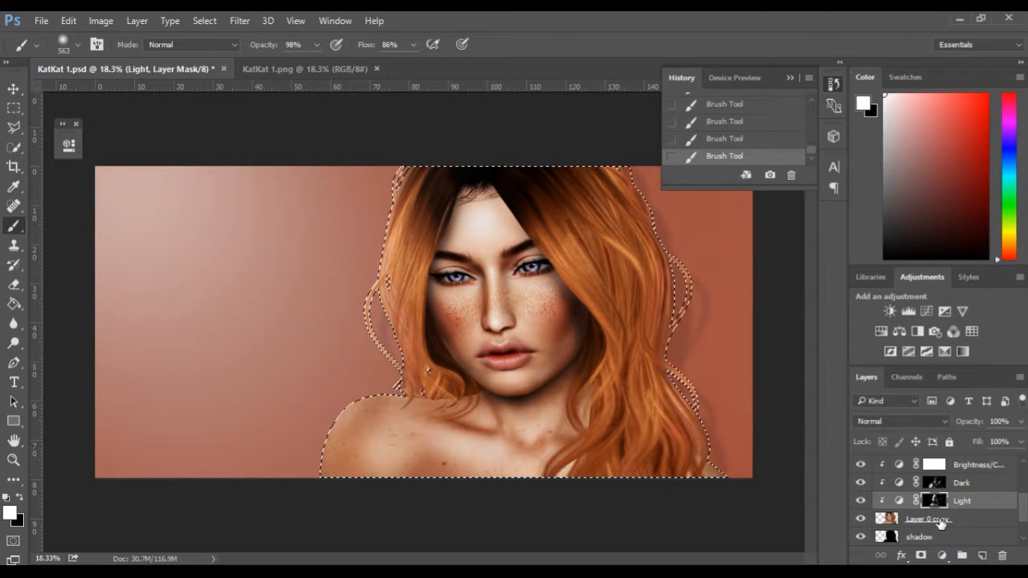
Step: Try painting the background's sampled reddish brown on Layer 2 over the hair's right edge with a 1337 px brush at 77% opacity
scroll(938, 520, down, 5)
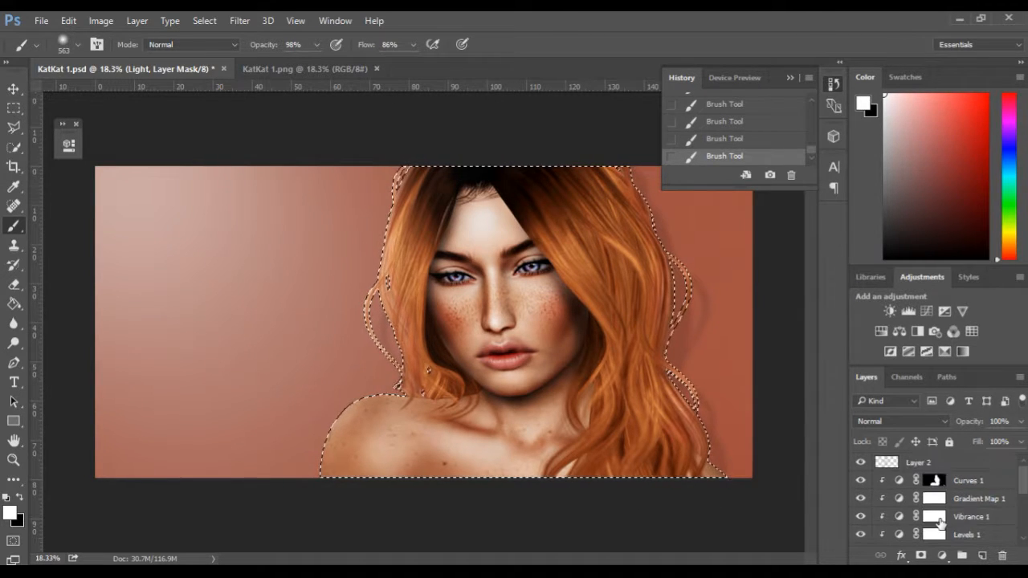
click(910, 466)
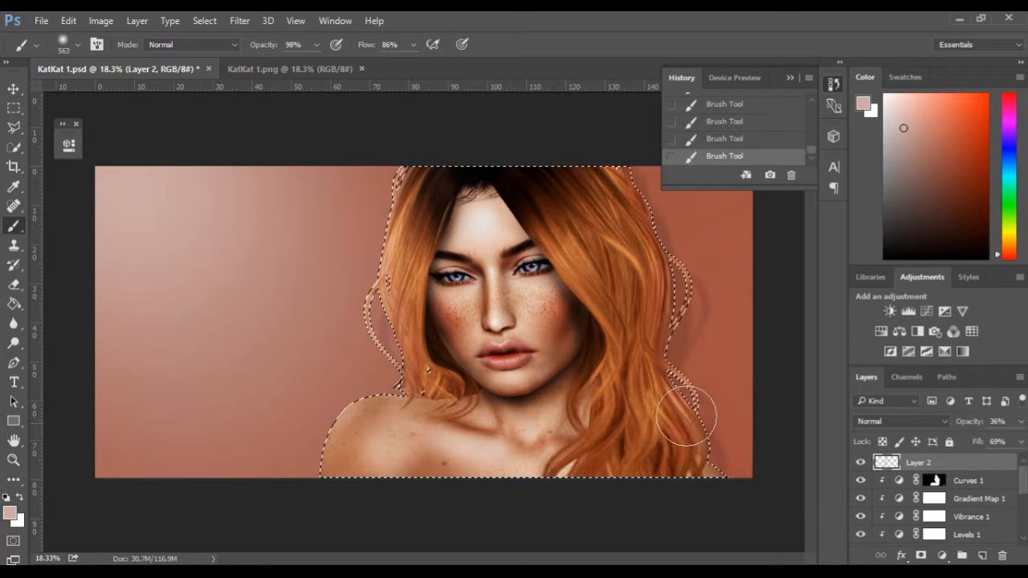
alt+click(739, 304)
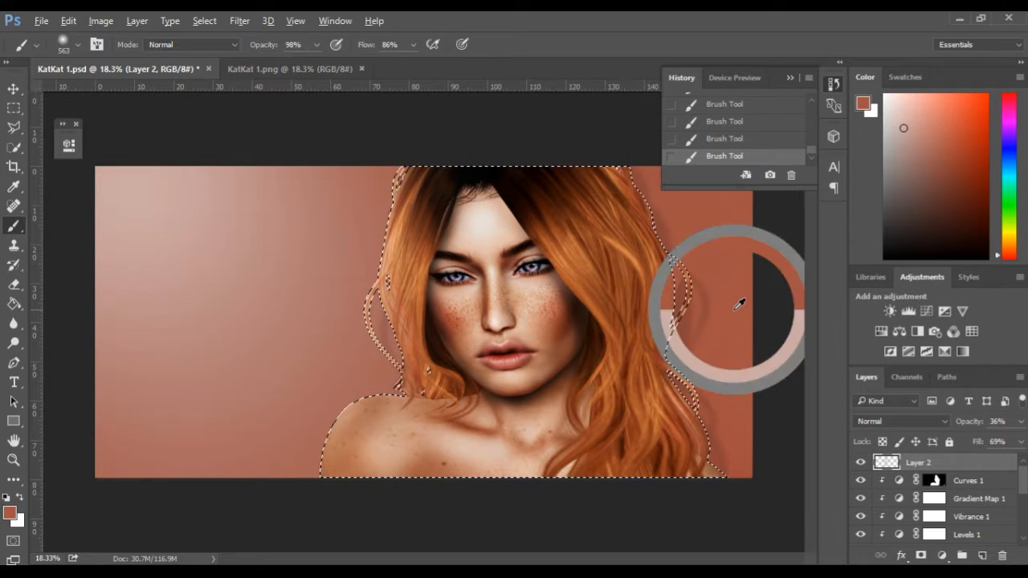
mouse_move(729, 306)
mouse_down()
mouse_move(754, 315)
mouse_move(771, 301)
mouse_up()
drag(254, 46, 250, 48)
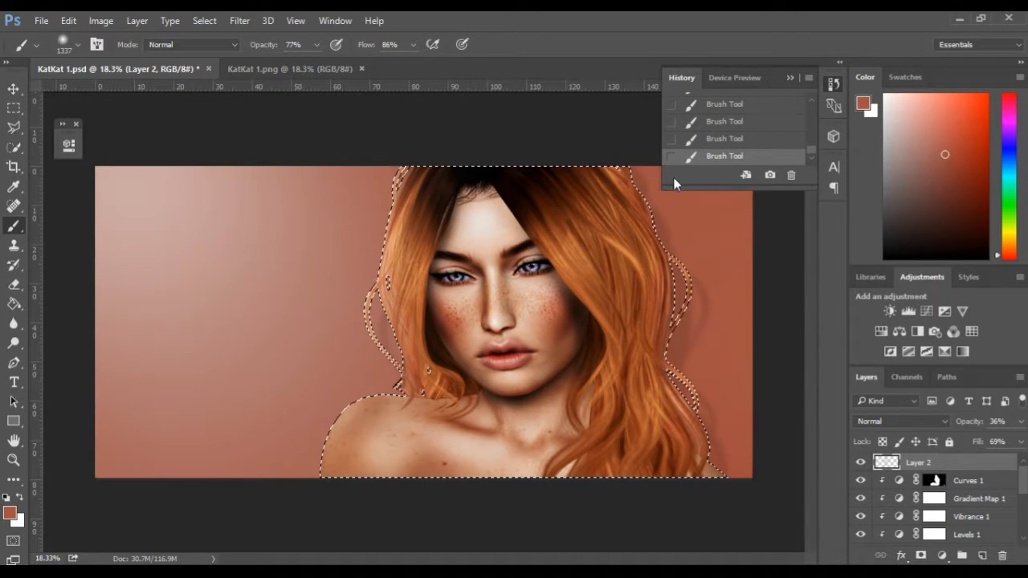
click(791, 79)
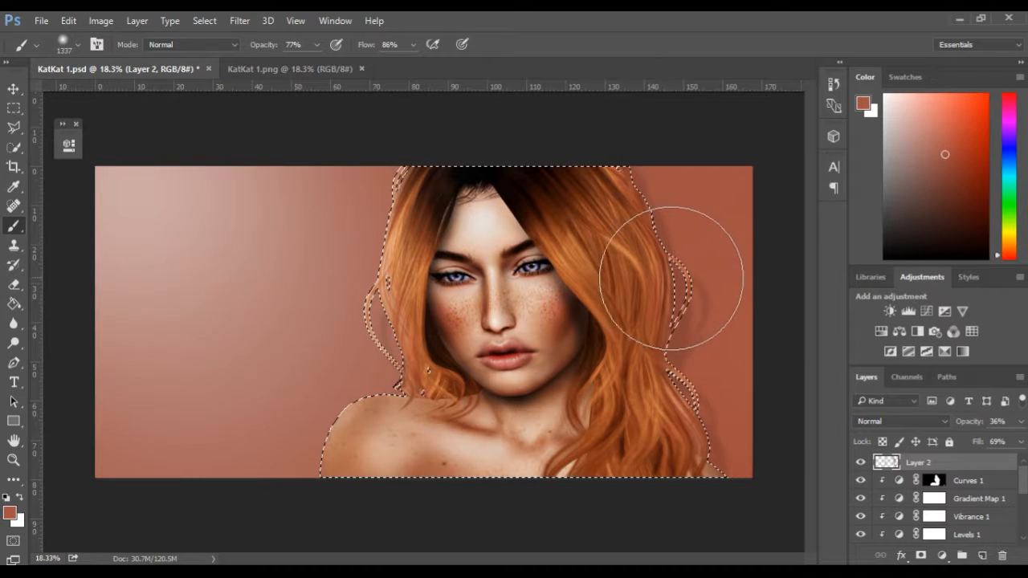
Step: Delete the reddish-brown brush strokes on Layer 2 from the history
click(833, 84)
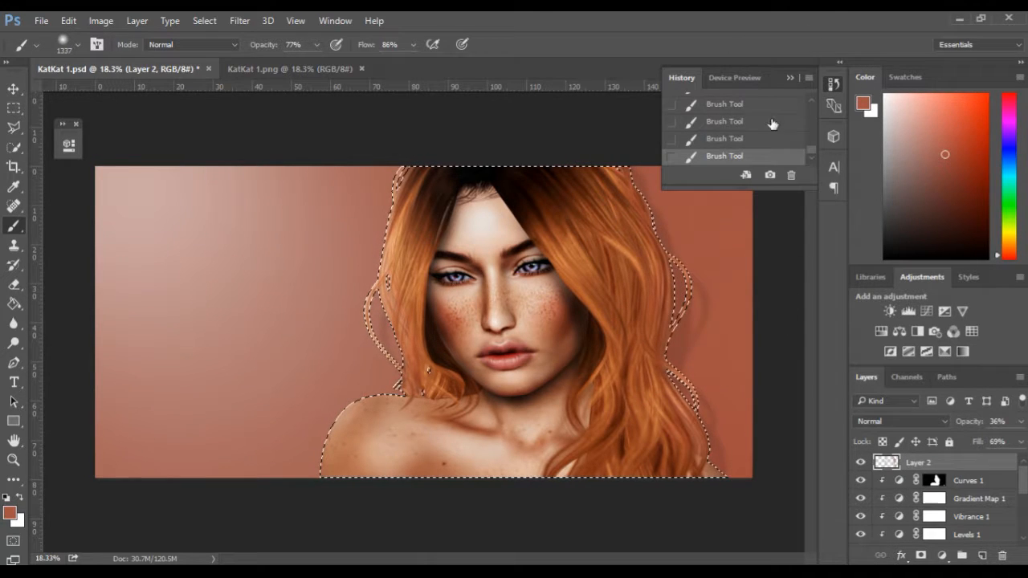
click(791, 176)
click(511, 234)
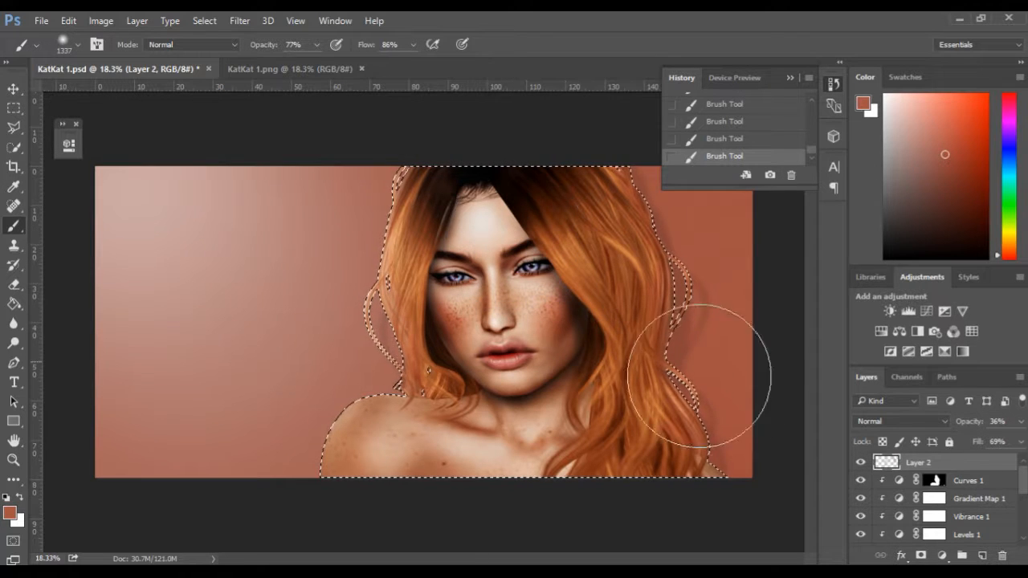
click(792, 175)
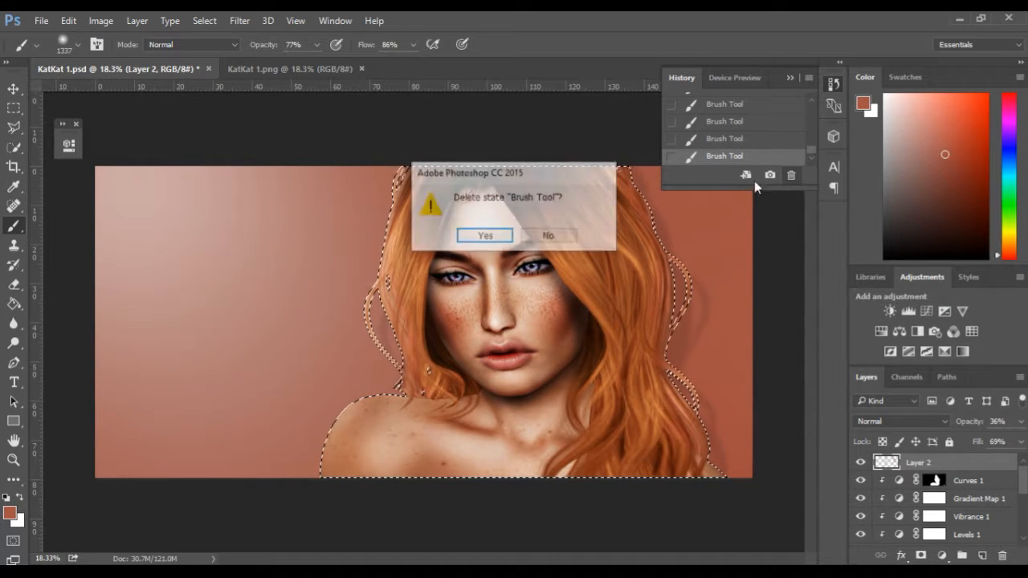
click(487, 233)
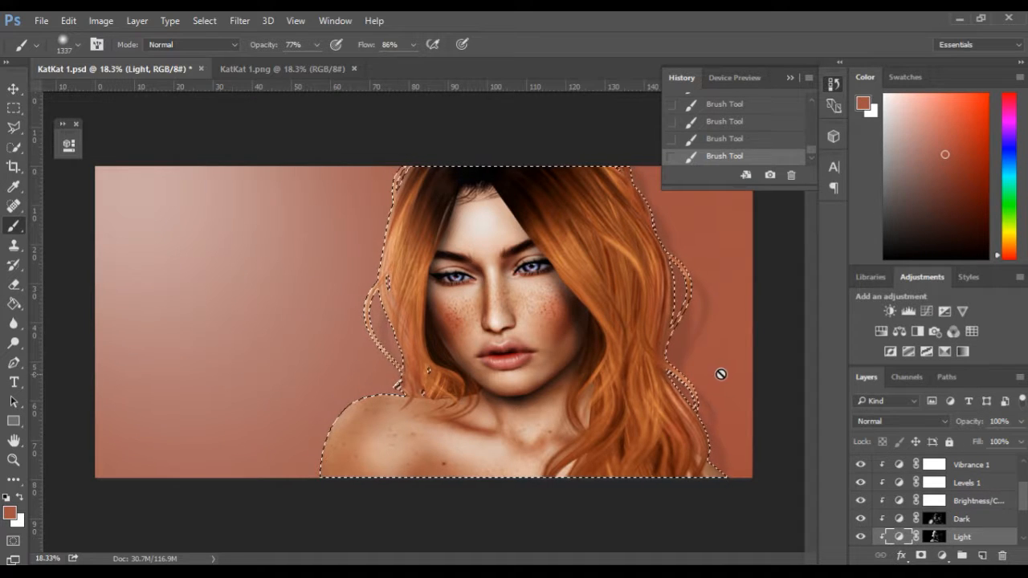
Step: Darken the right edge of the hair by painting white on the Dark mask with a 1490 px soft brush at 20% opacity
click(934, 519)
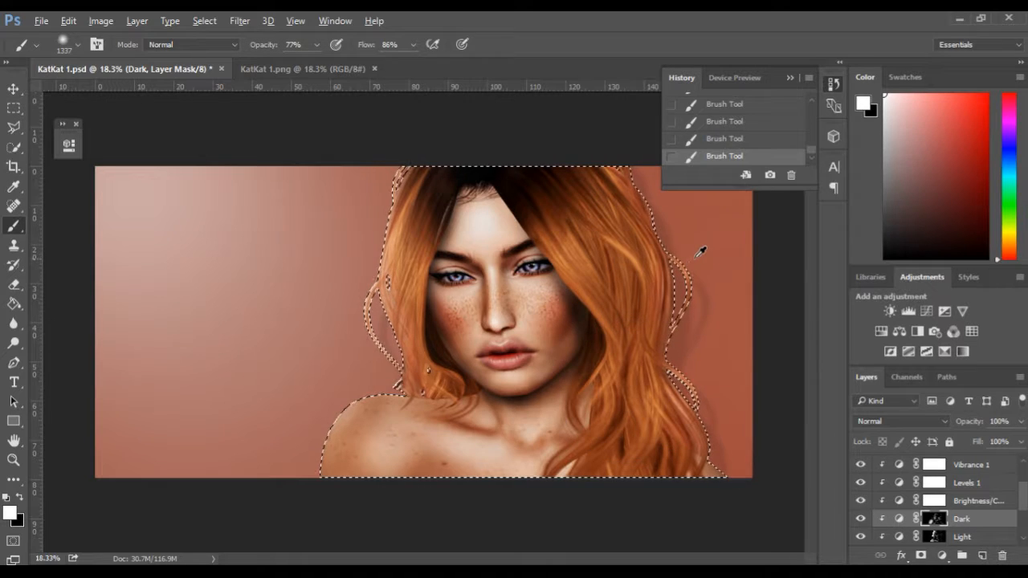
scroll(980, 524, down, 1)
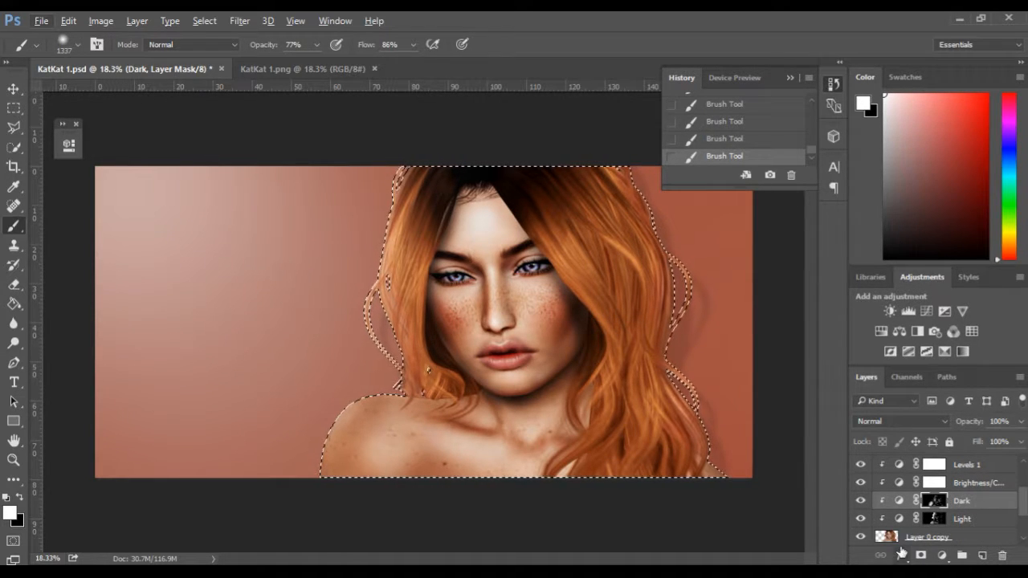
alt+right_click(723, 280)
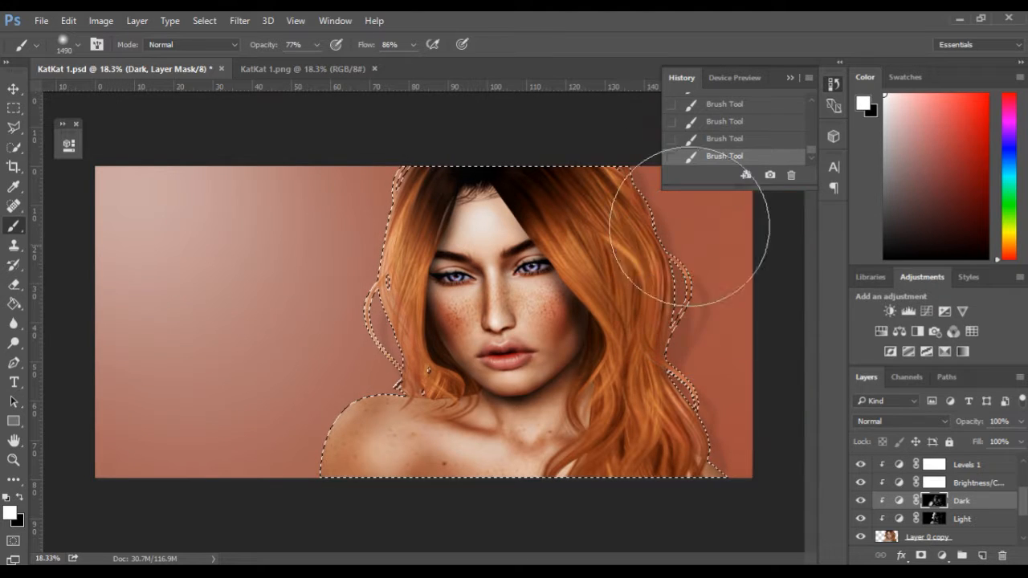
click(786, 78)
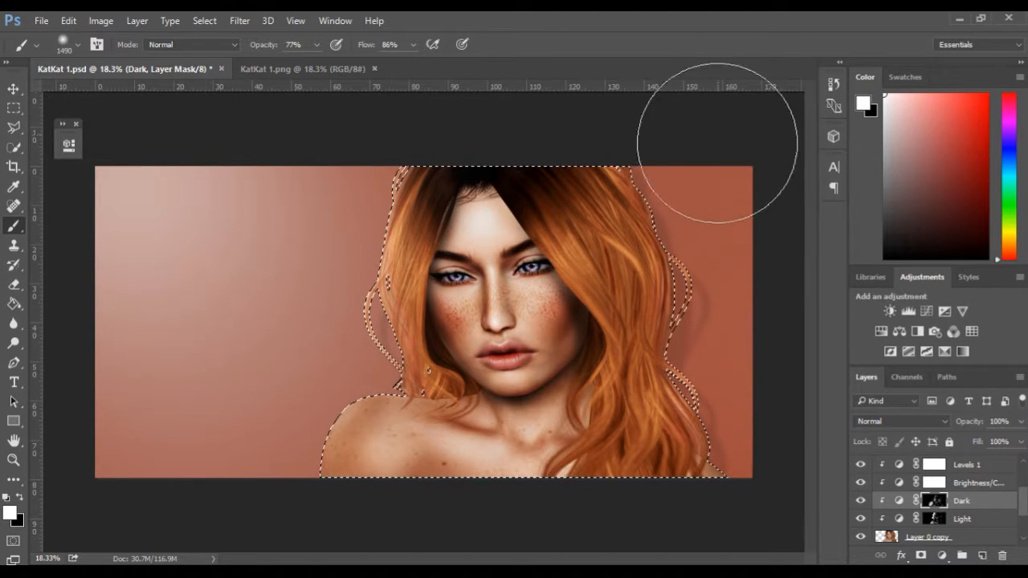
mouse_move(716, 356)
mouse_down()
mouse_move(723, 330)
mouse_move(679, 195)
mouse_up()
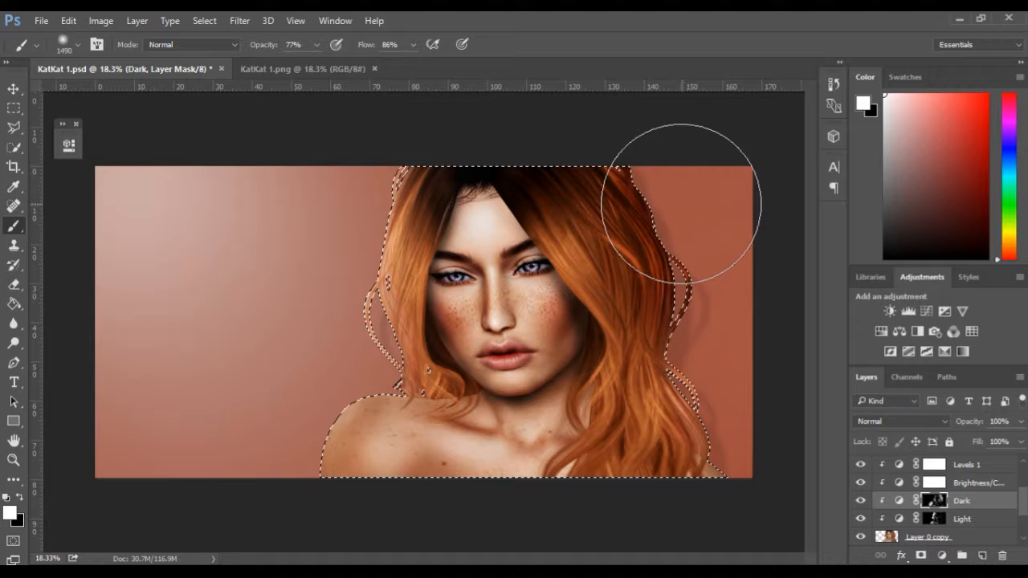
key(ctrl+z)
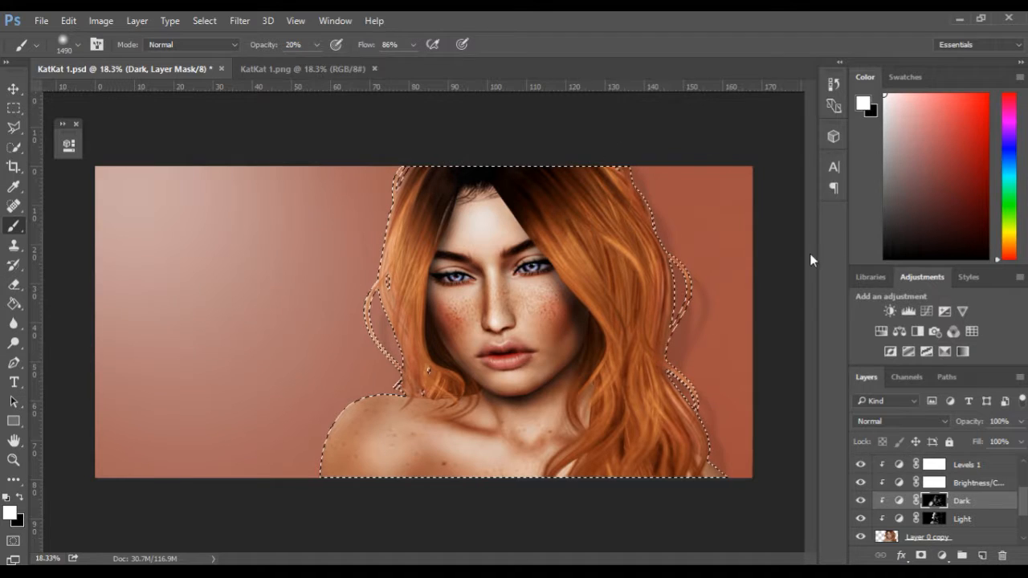
mouse_move(731, 370)
mouse_down()
mouse_move(689, 298)
mouse_move(647, 172)
mouse_up()
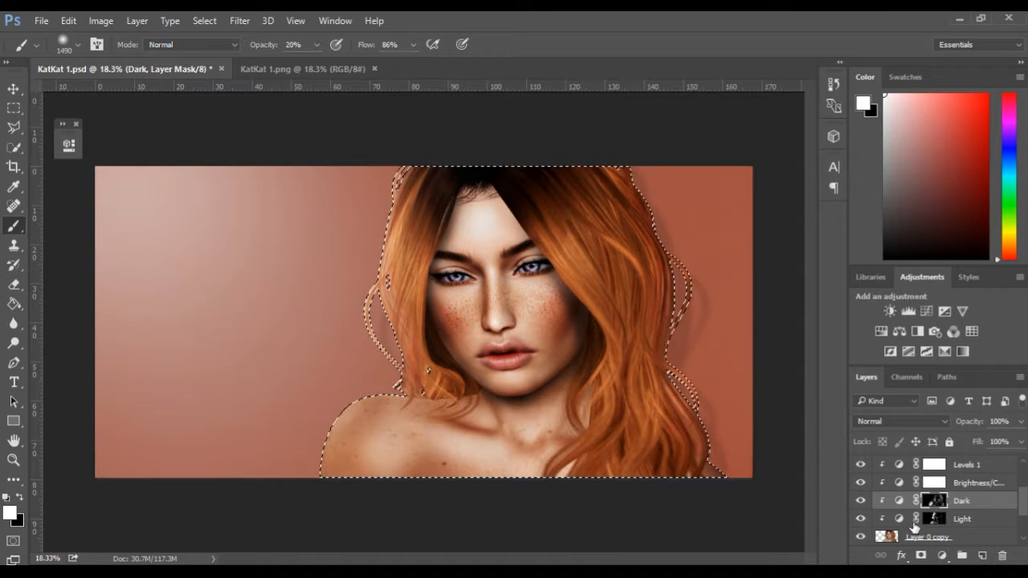
Step: Deselect the figure to examine how its edges blend with the background
scroll(918, 524, down, 2)
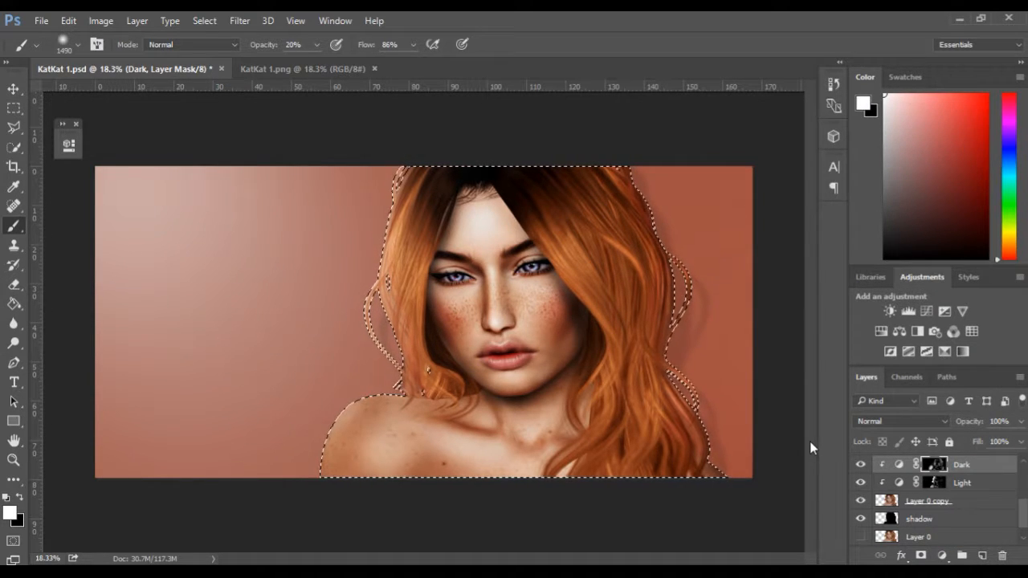
key(ctrl+d)
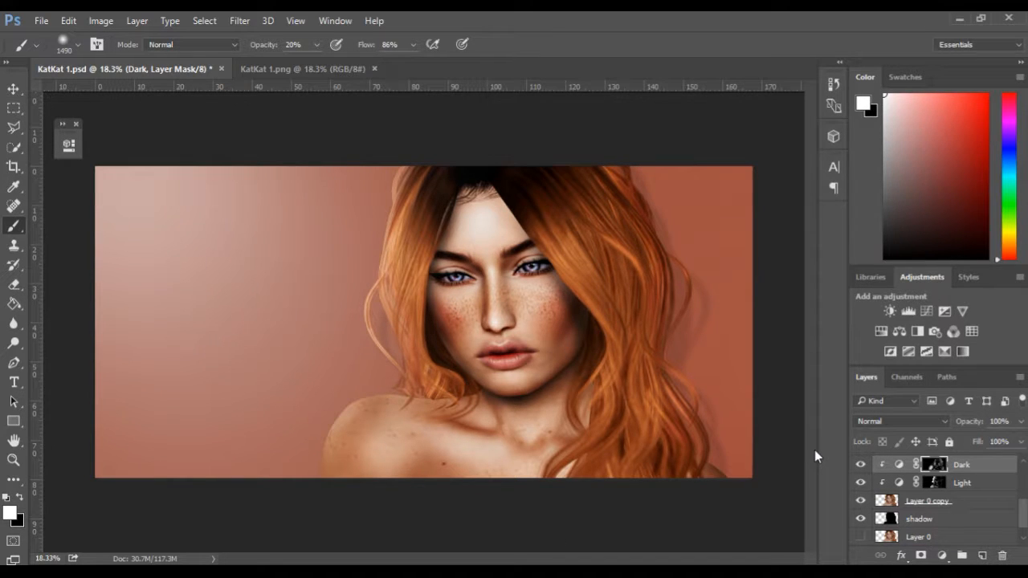
scroll(64, 329, down, 1)
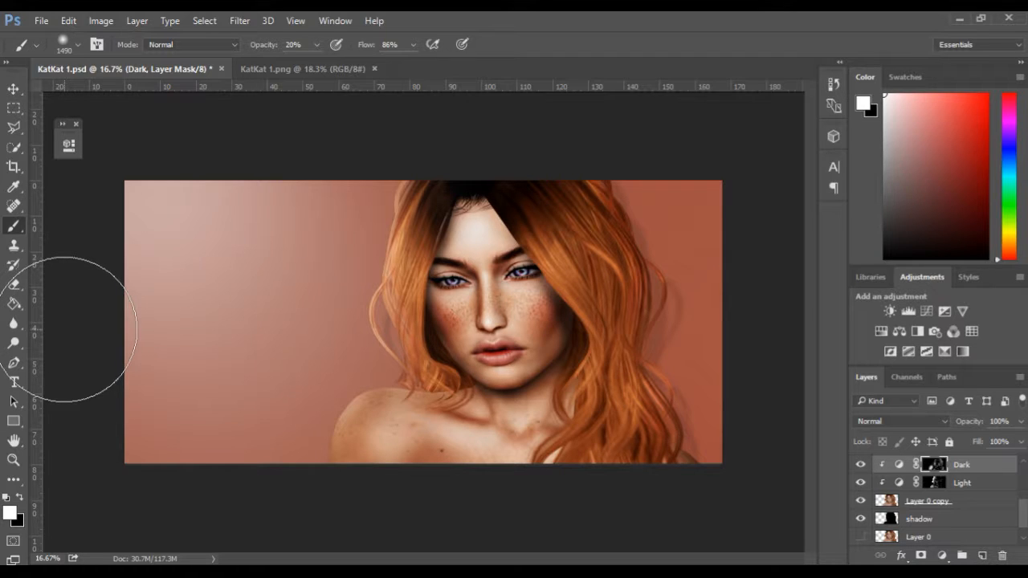
Step: Restore the figure selection through the history and paint white on the Dark mask along the hair's right edge with an 875 px brush at 11% opacity
click(834, 85)
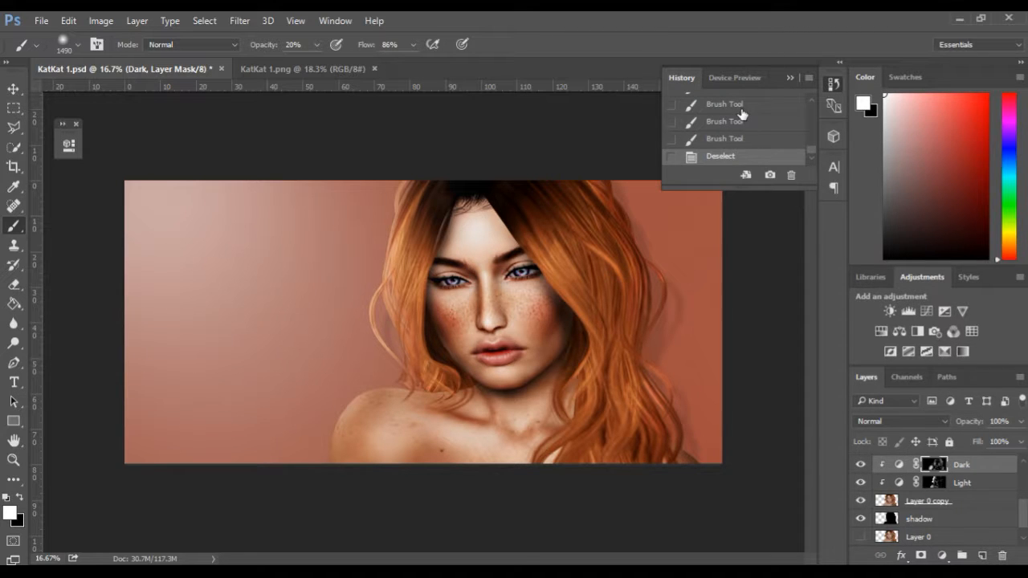
click(742, 109)
click(791, 175)
key(Return)
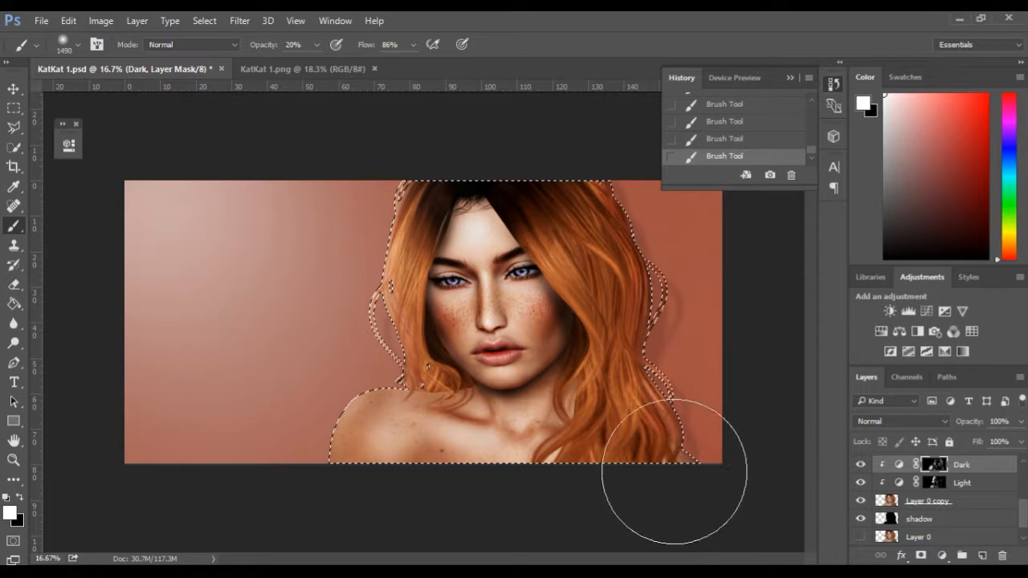
scroll(758, 434, up, 2)
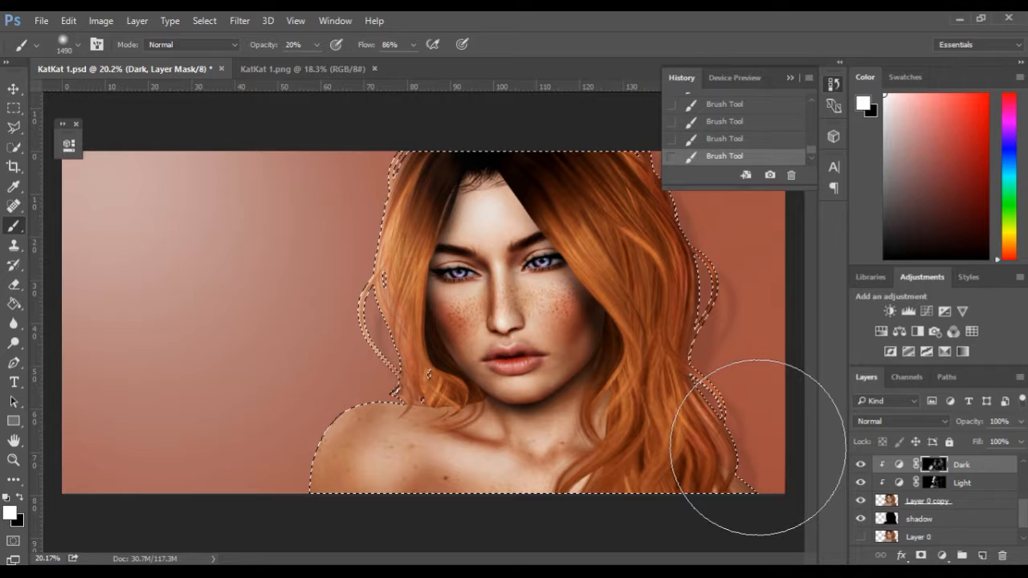
drag(743, 347, 696, 351)
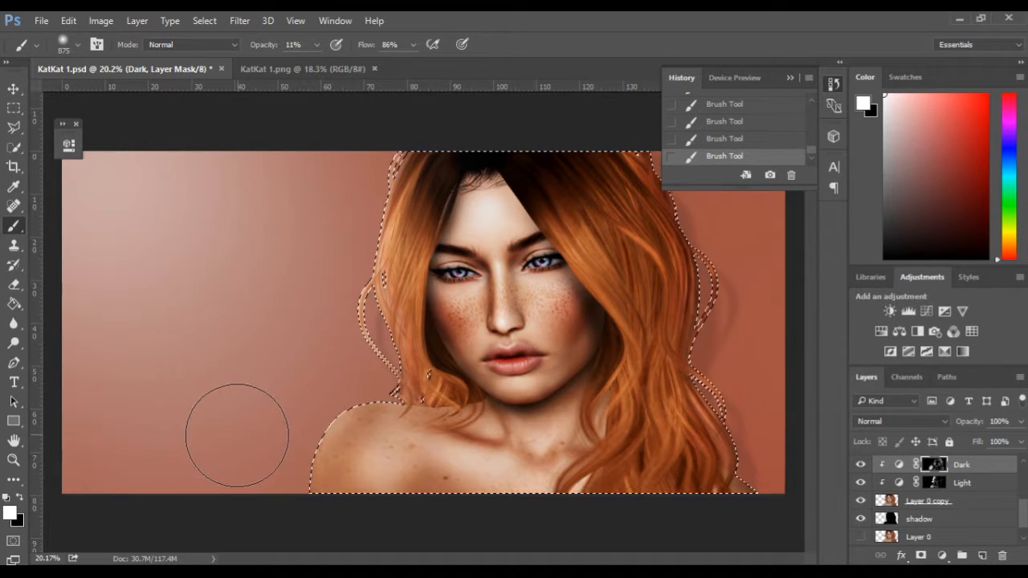
Step: Deselect the figure and examine the blended edges with Layer 2 hidden and shown
scroll(232, 412, down, 1)
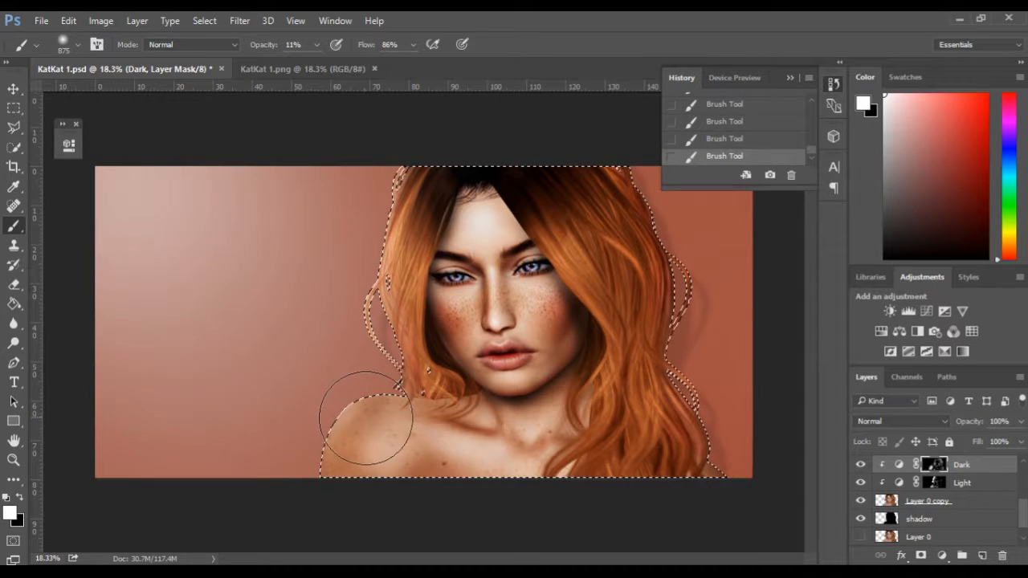
key(ctrl+d)
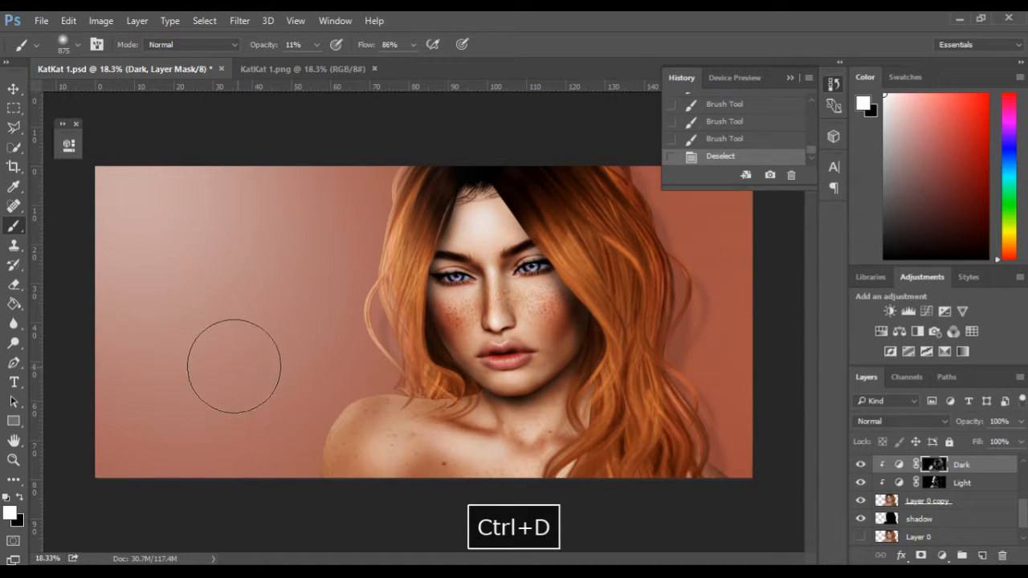
scroll(228, 358, down, 1)
scroll(727, 352, up, 2)
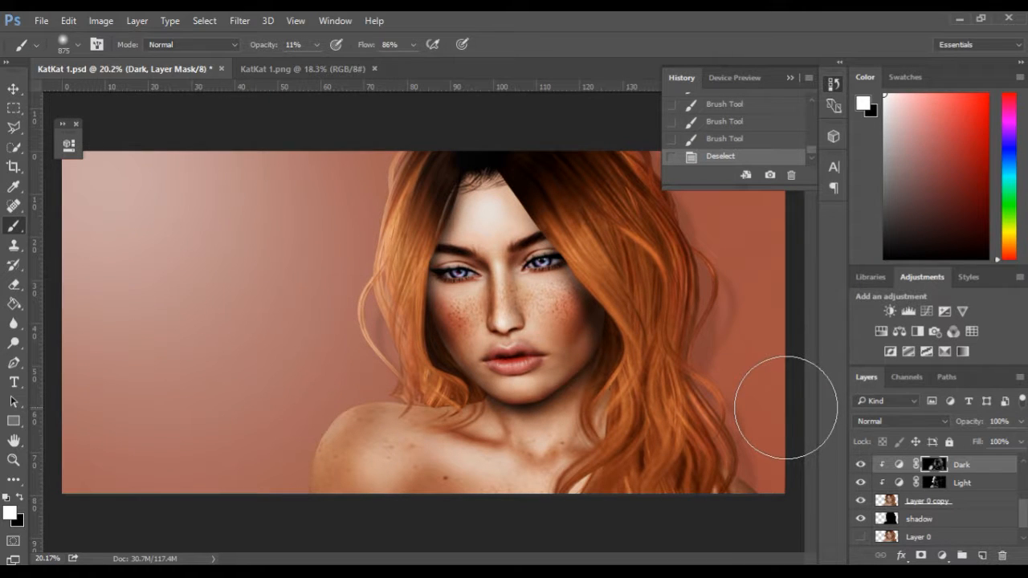
scroll(784, 408, up, 1)
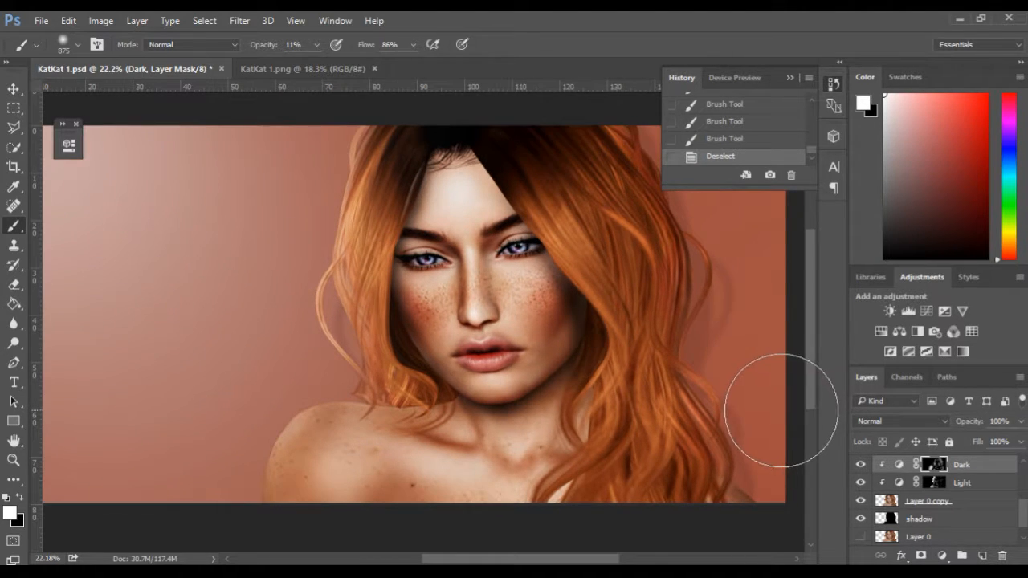
scroll(777, 414, down, 2)
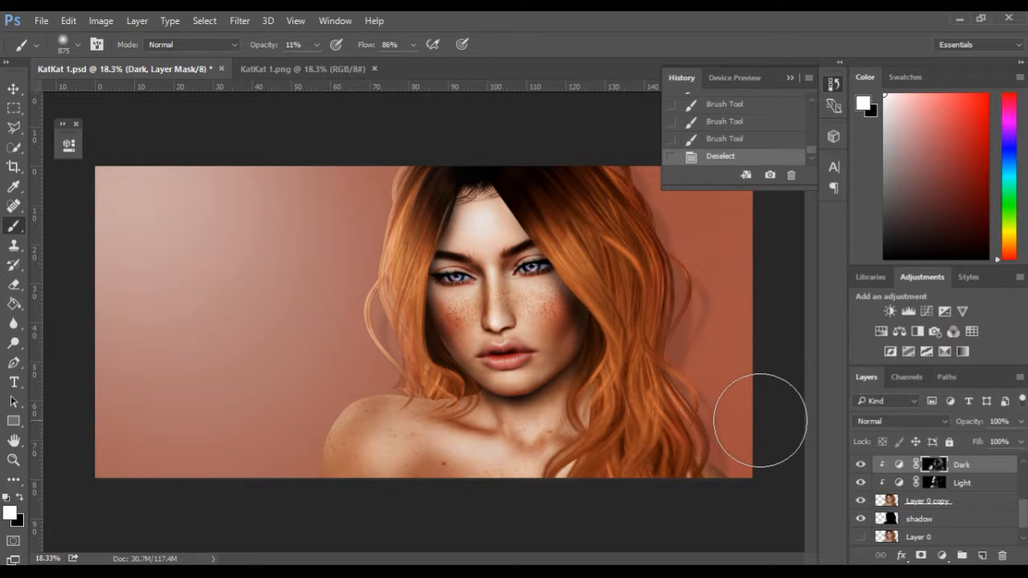
scroll(878, 457, up, 5)
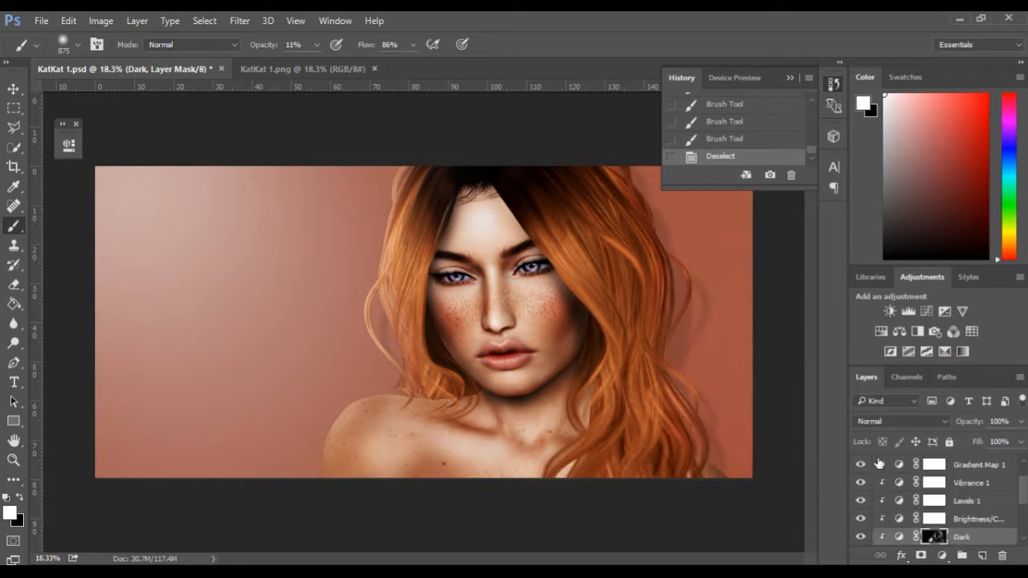
click(862, 465)
click(861, 465)
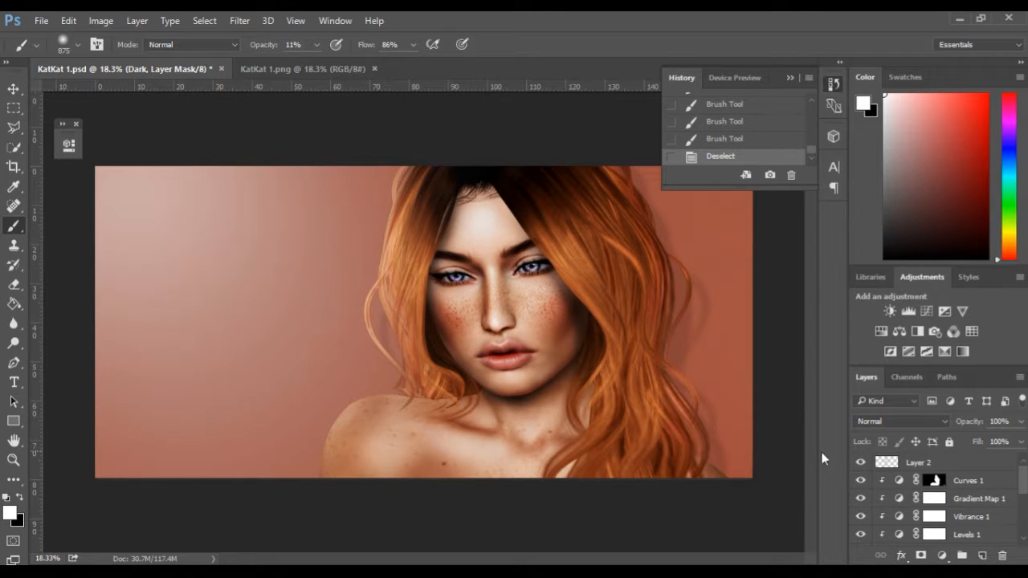
Step: Try Layer 2 in Soft Light and Overlay blending, with its opacity at 59%
click(887, 464)
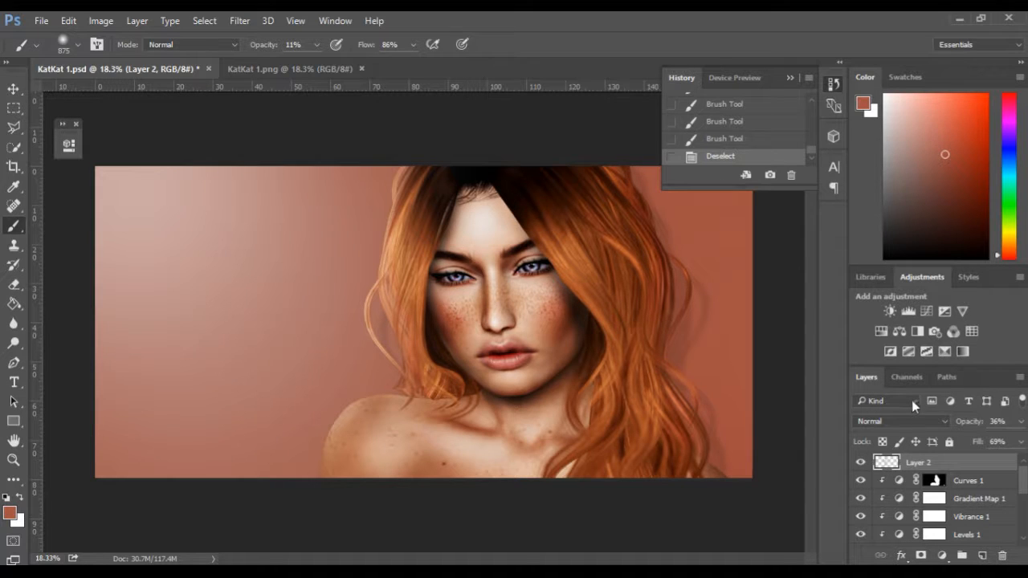
click(913, 401)
click(914, 403)
click(943, 422)
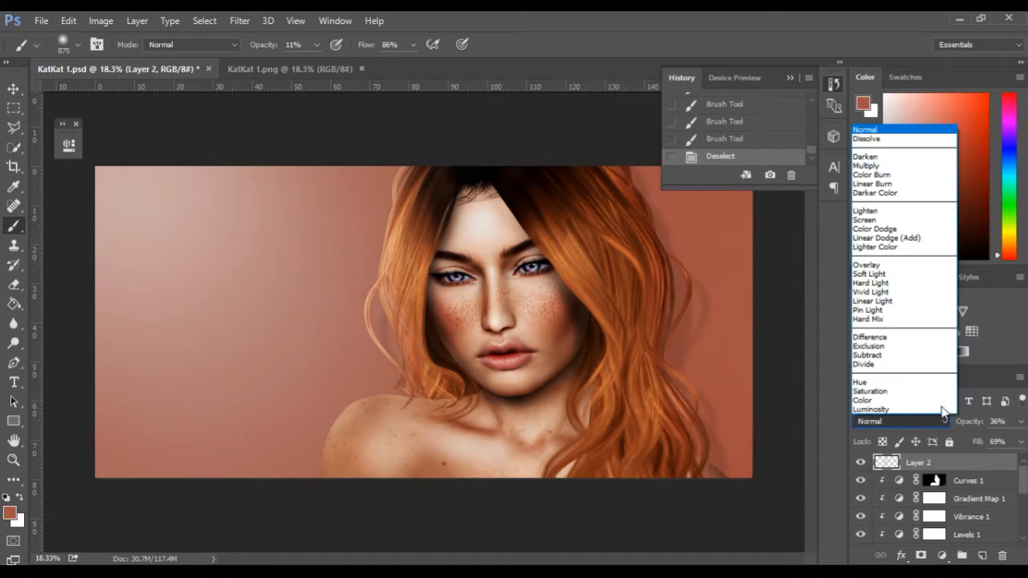
click(912, 277)
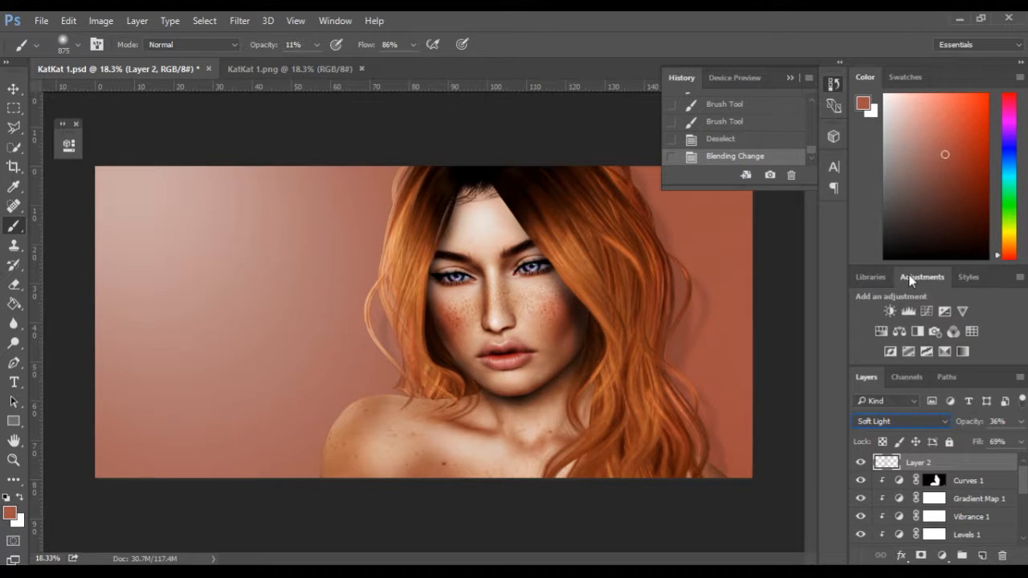
click(944, 419)
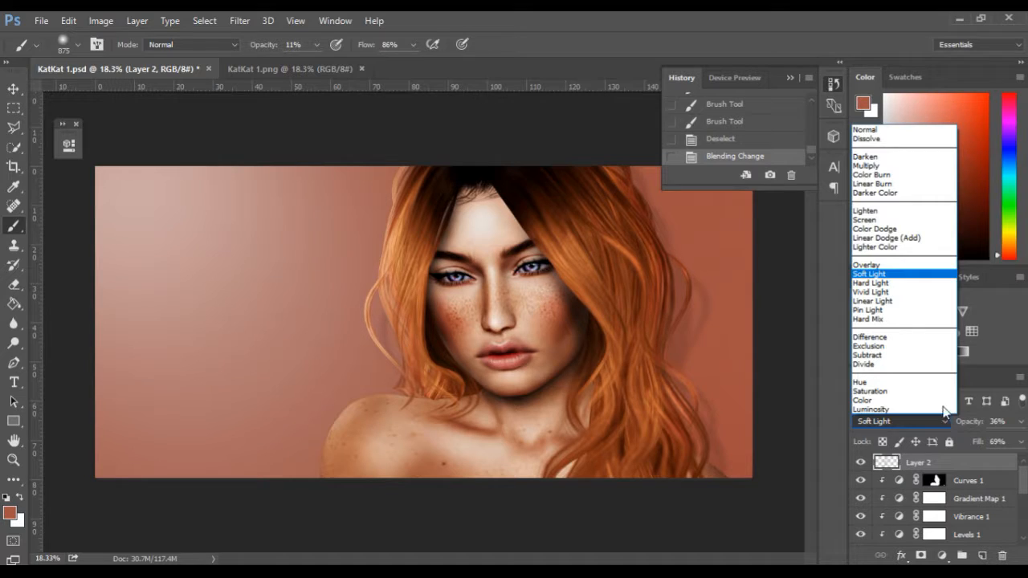
click(896, 265)
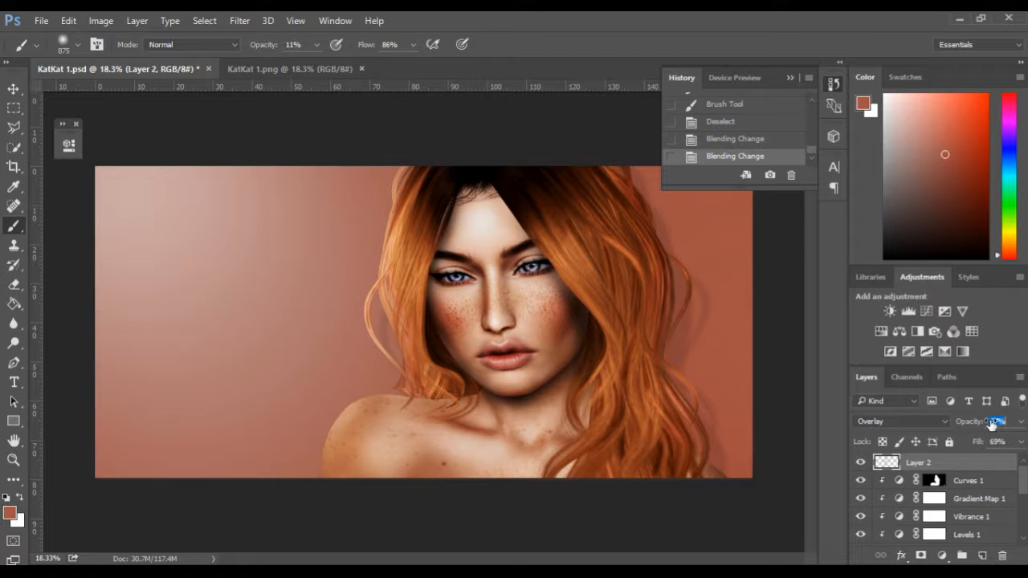
key(Return)
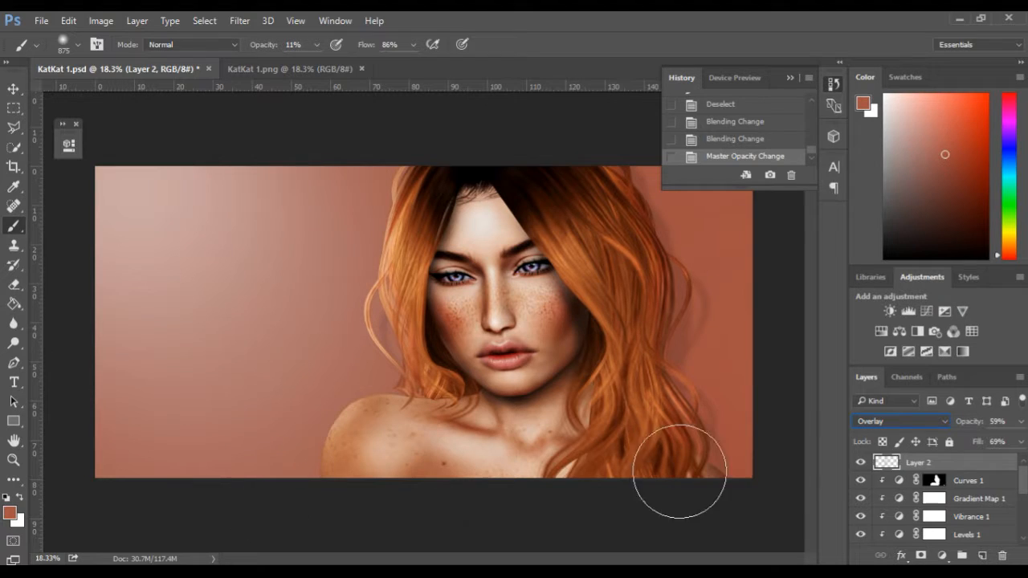
Step: Set Layer 2 to Normal blending with 17% opacity and 38% fill, and collapse the history
click(893, 420)
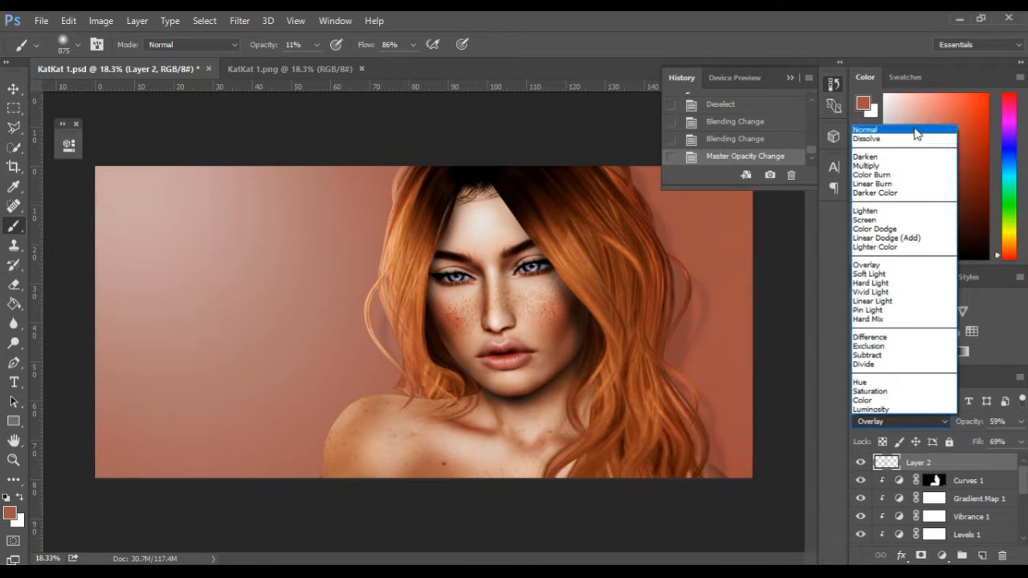
click(924, 130)
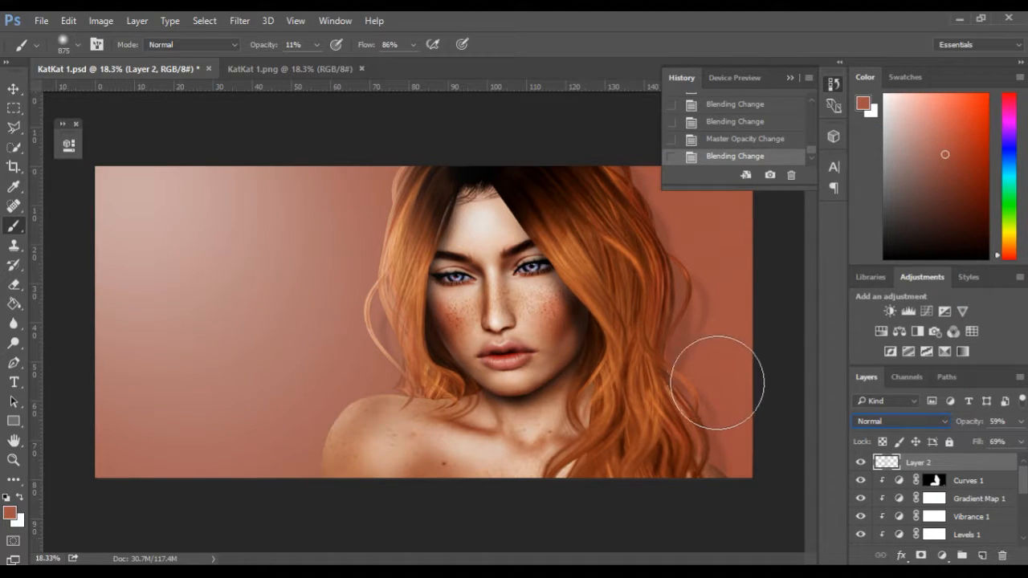
drag(944, 425, 975, 444)
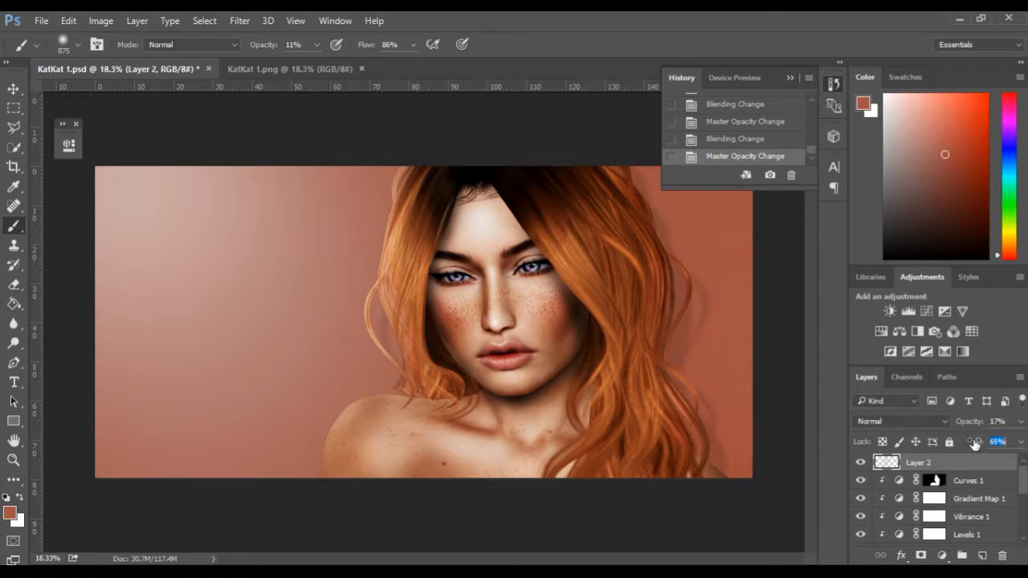
key(Return)
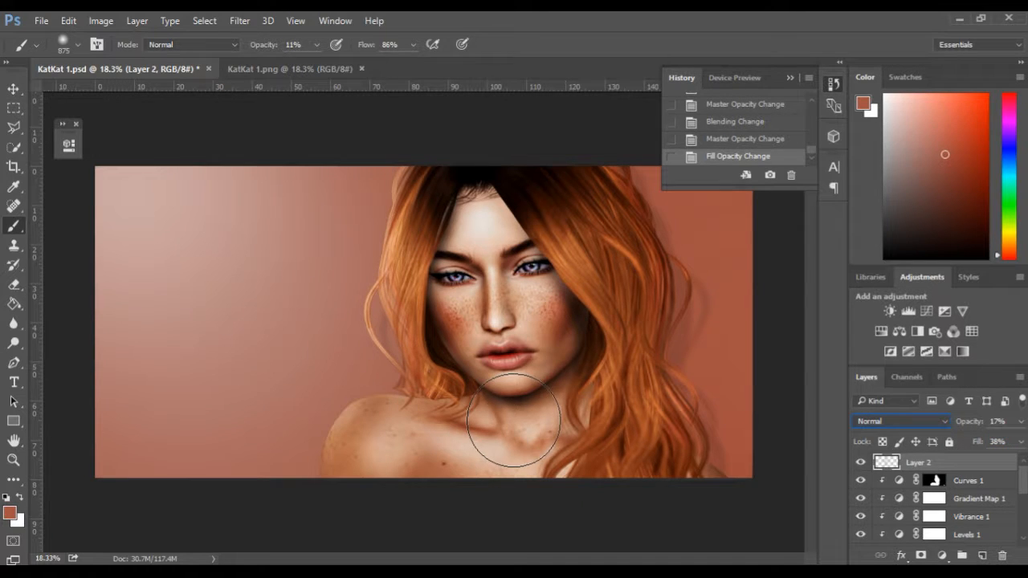
click(788, 78)
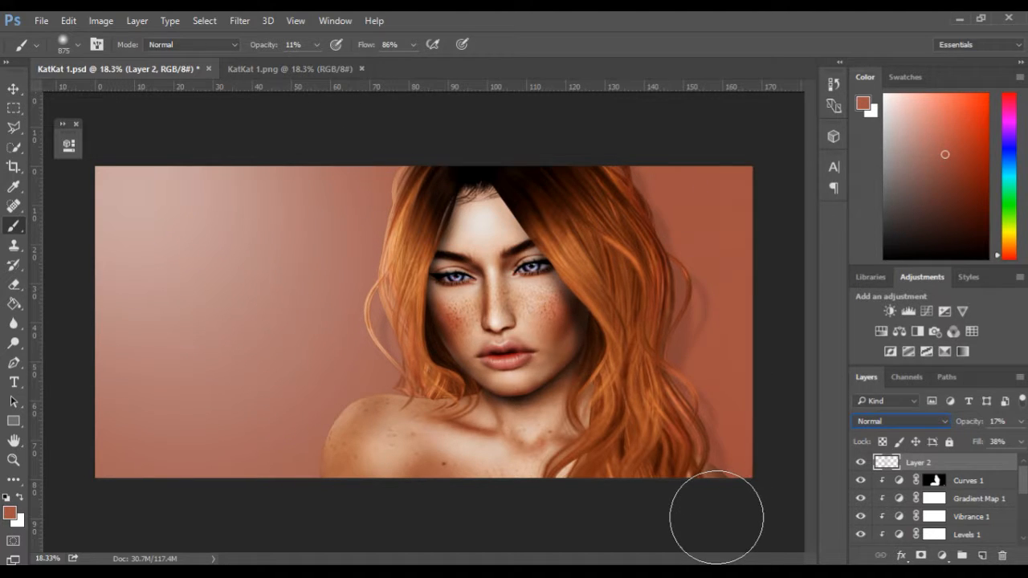
Step: Load the figure's outline from Layer 0 copy as a selection and target the Dark mask with black as the painting colour
scroll(976, 532, down, 2)
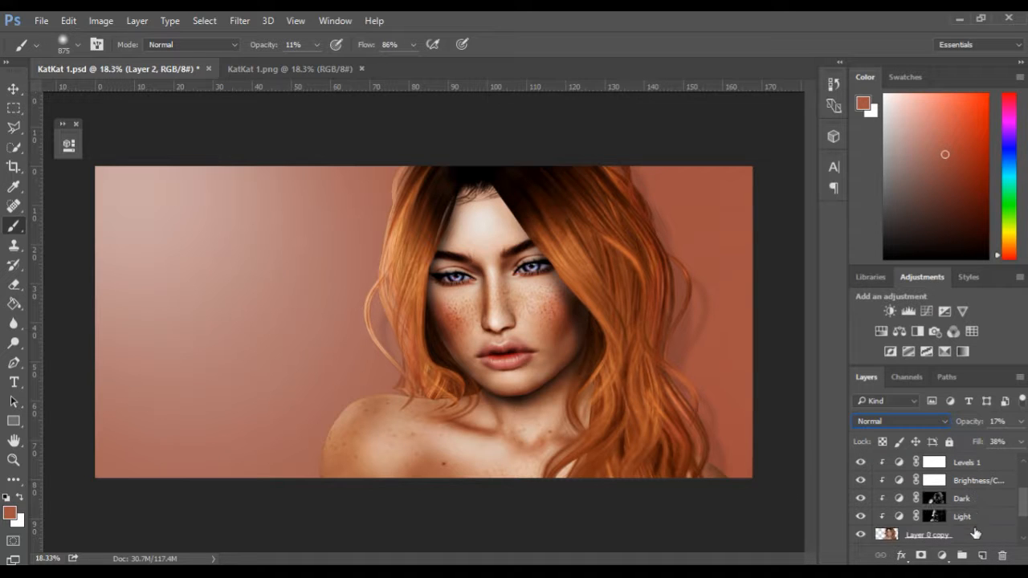
ctrl+click(889, 537)
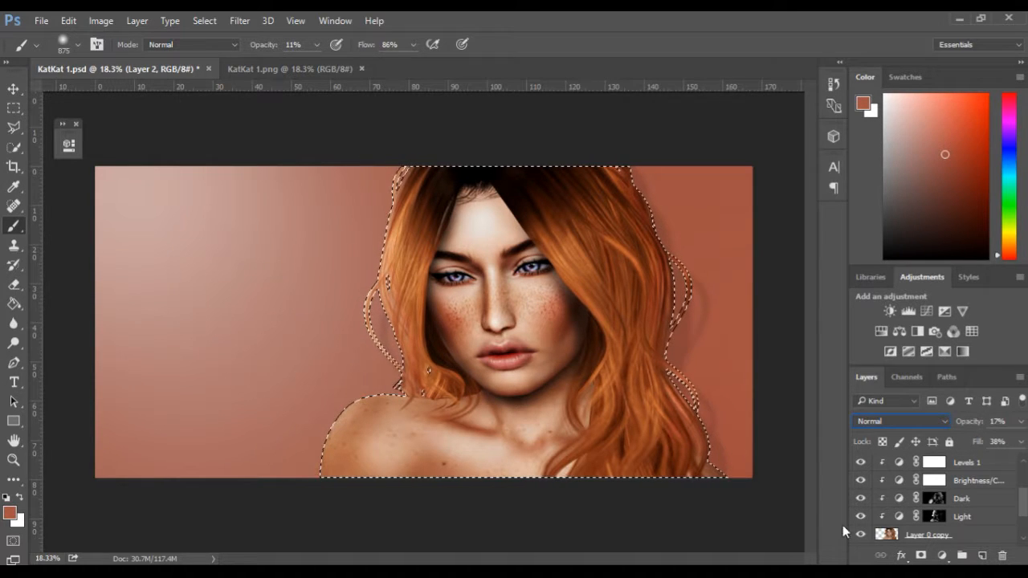
click(940, 421)
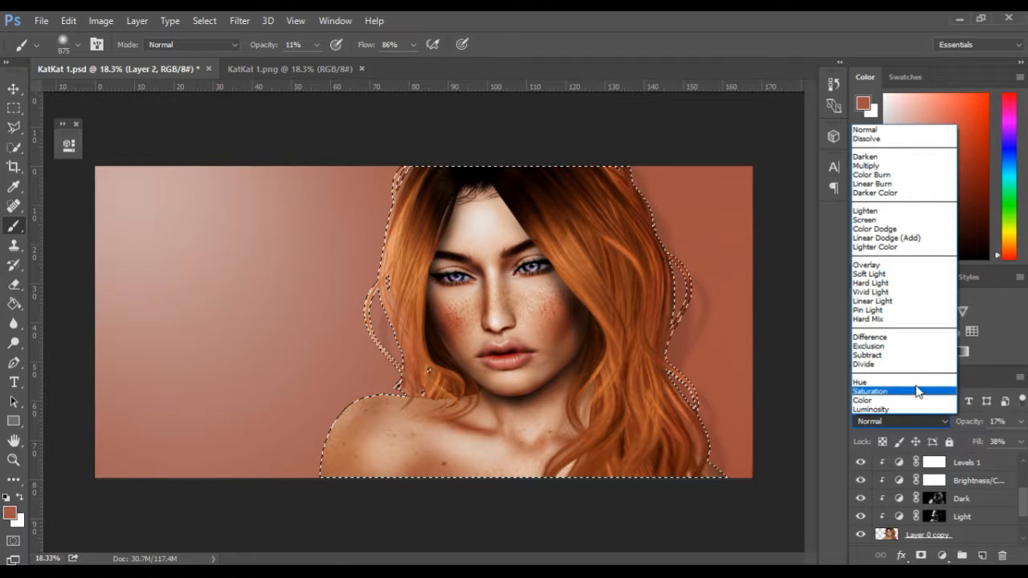
click(899, 134)
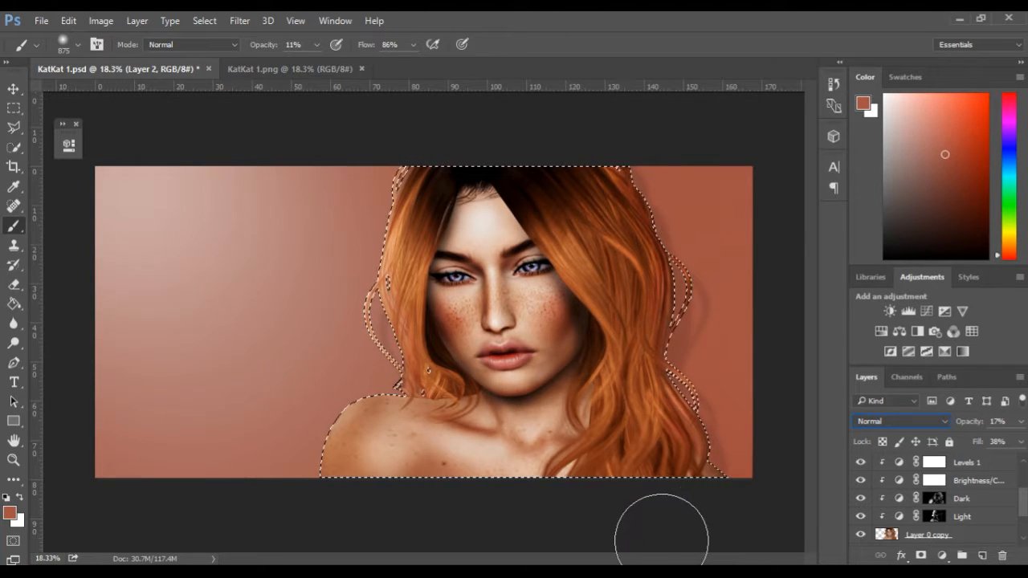
click(937, 501)
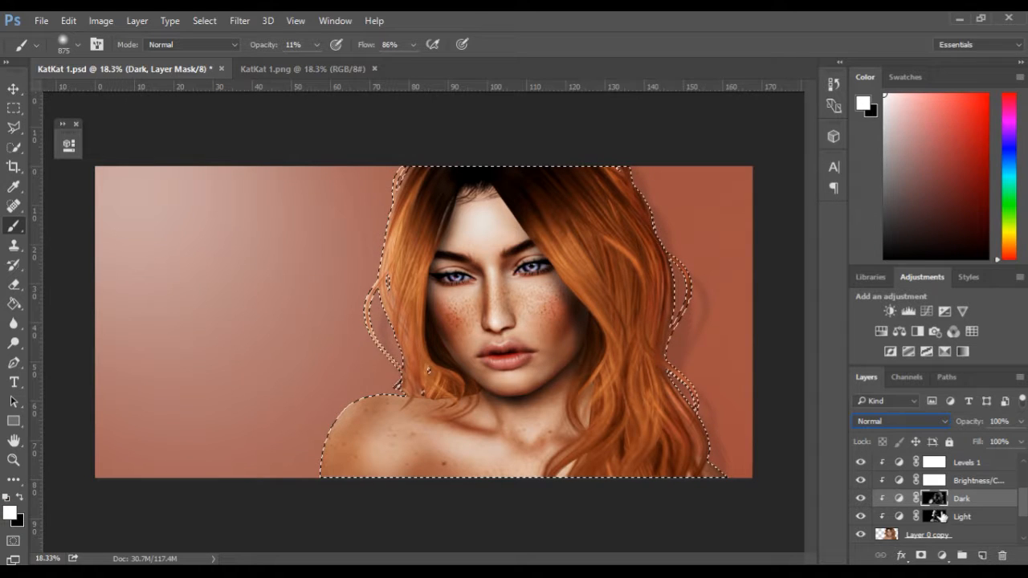
click(22, 499)
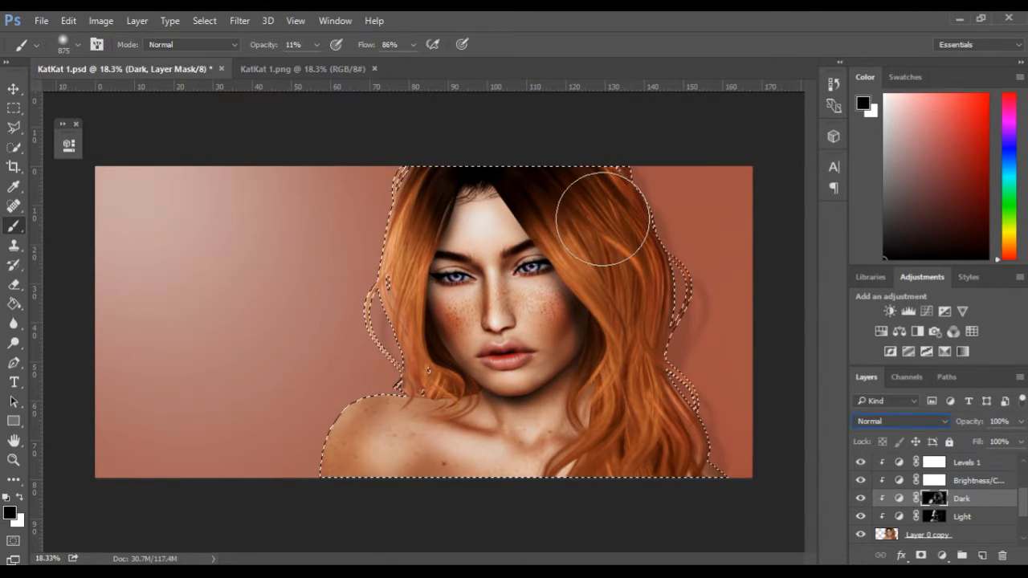